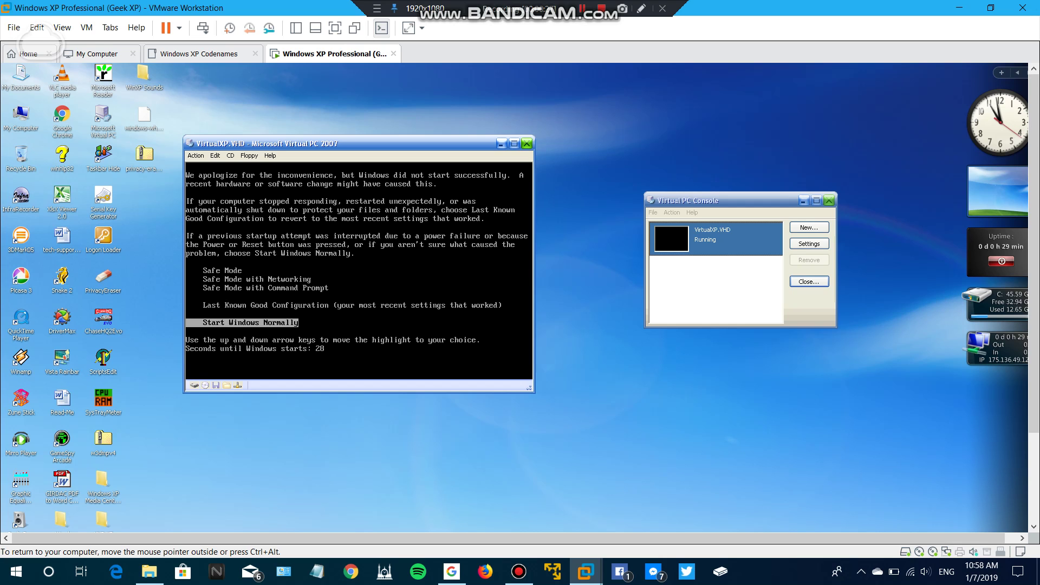
- Boot the VirtualXP machine with Start Windows Normally and log on with the account already filled in
key(Up)
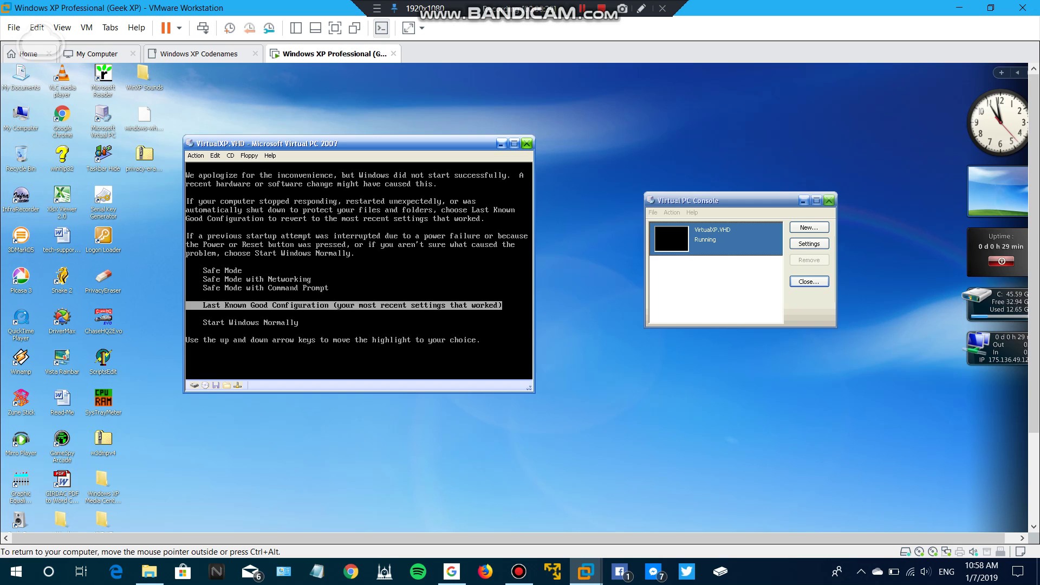
key(Down)
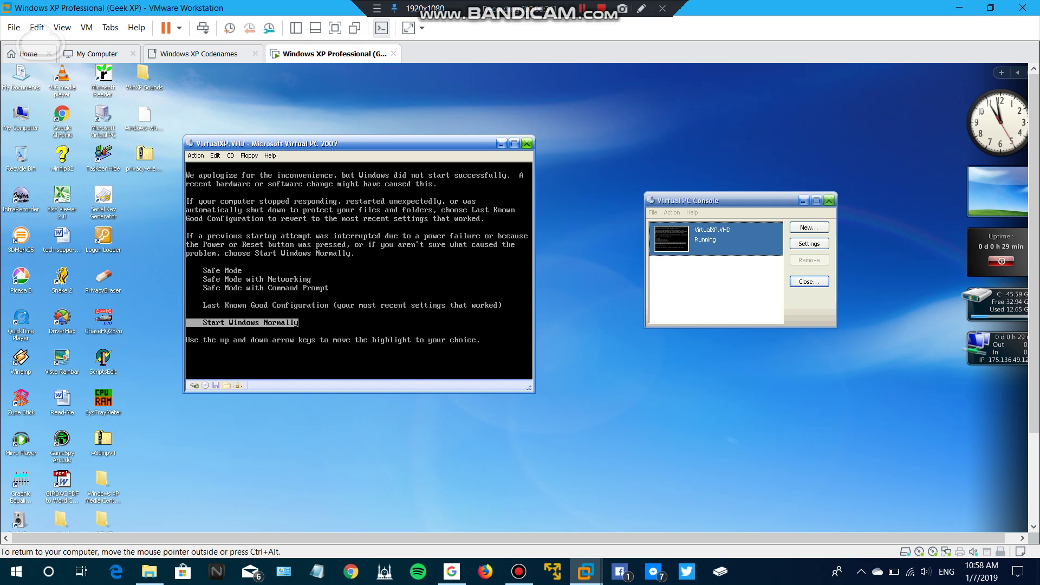
key(Return)
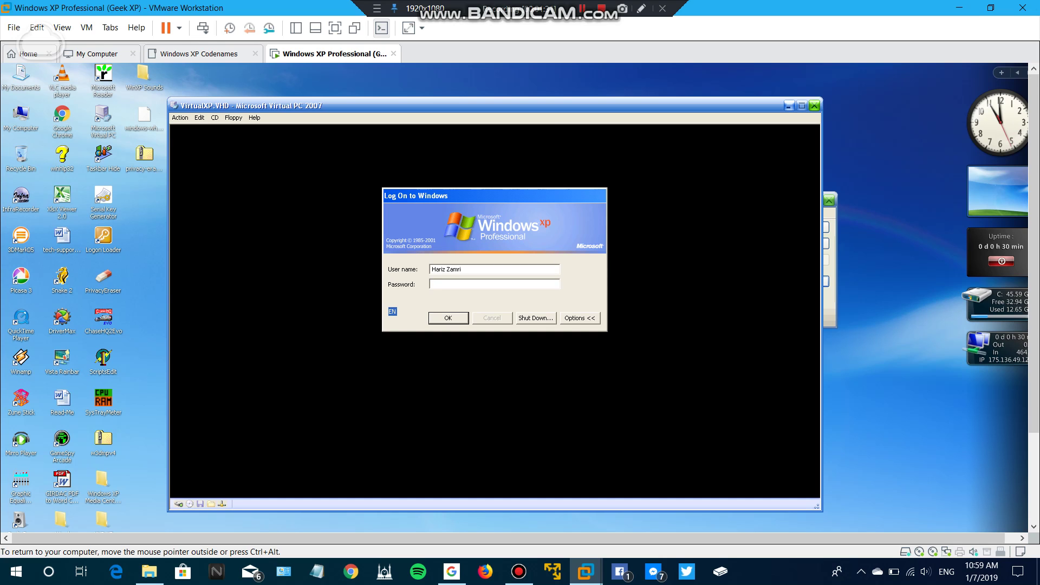
key(Return)
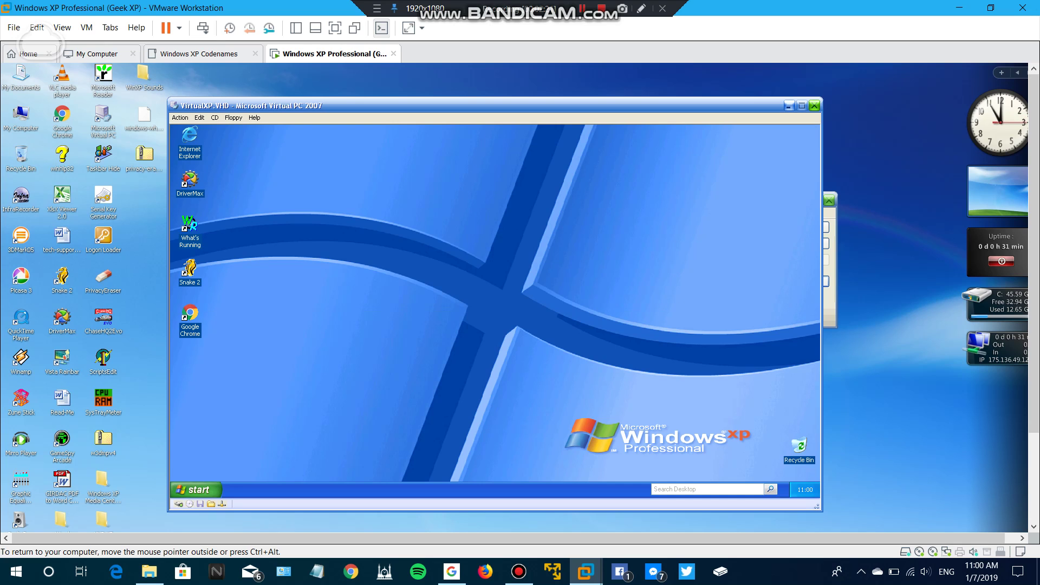
- Copy the privacy-eraser zip file from the outer desktop to the VirtualXP desktop and open My Computer in that machine
drag(144, 156, 197, 352)
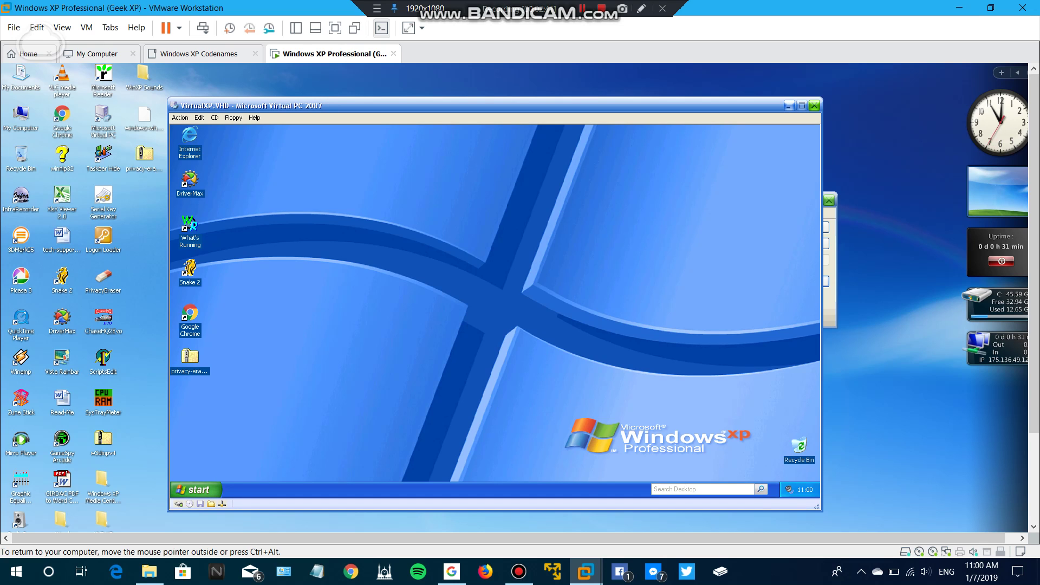
click(196, 489)
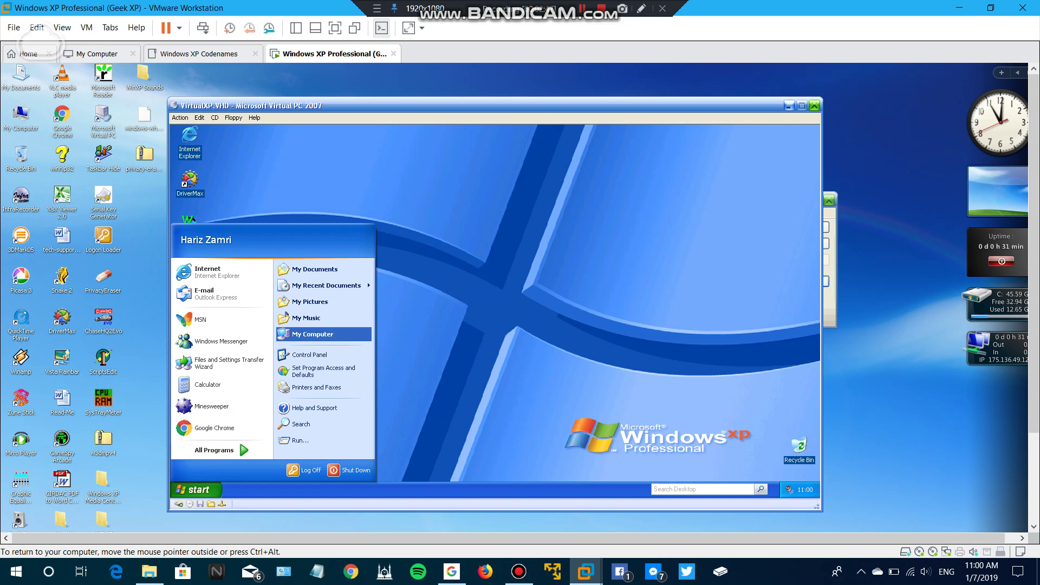
click(320, 334)
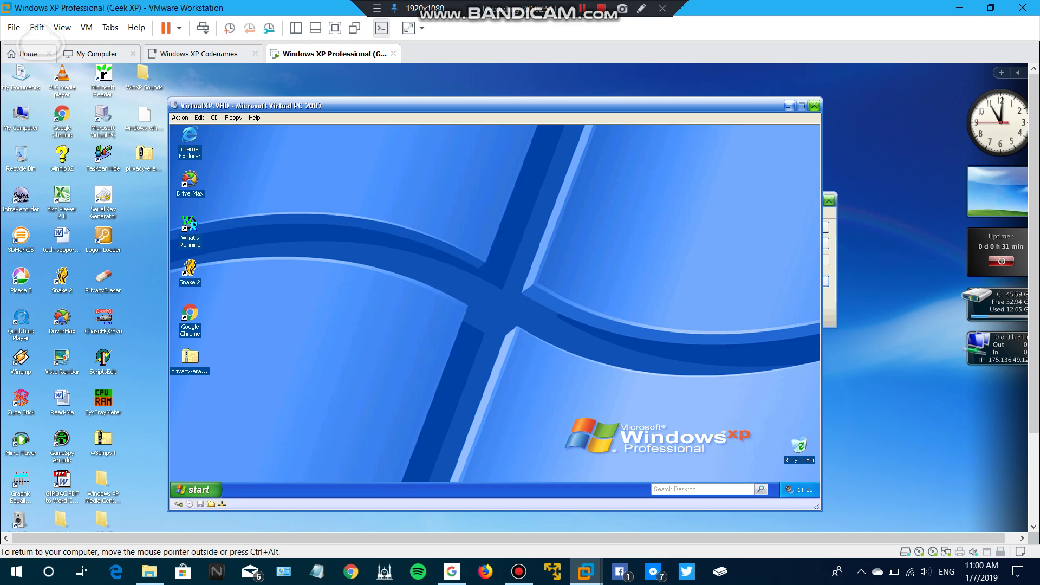
key(super+e)
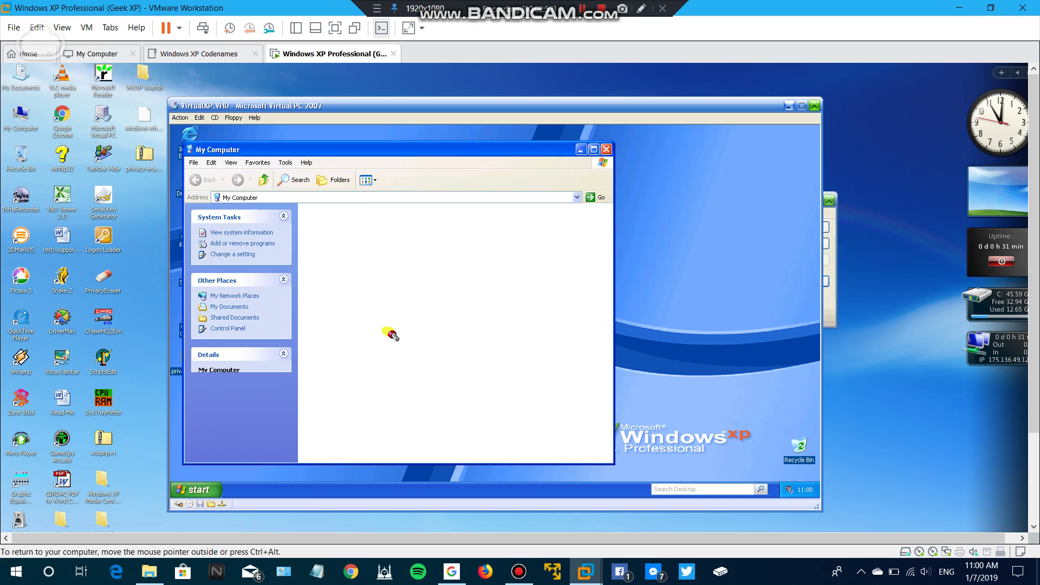
drag(380, 149, 420, 142)
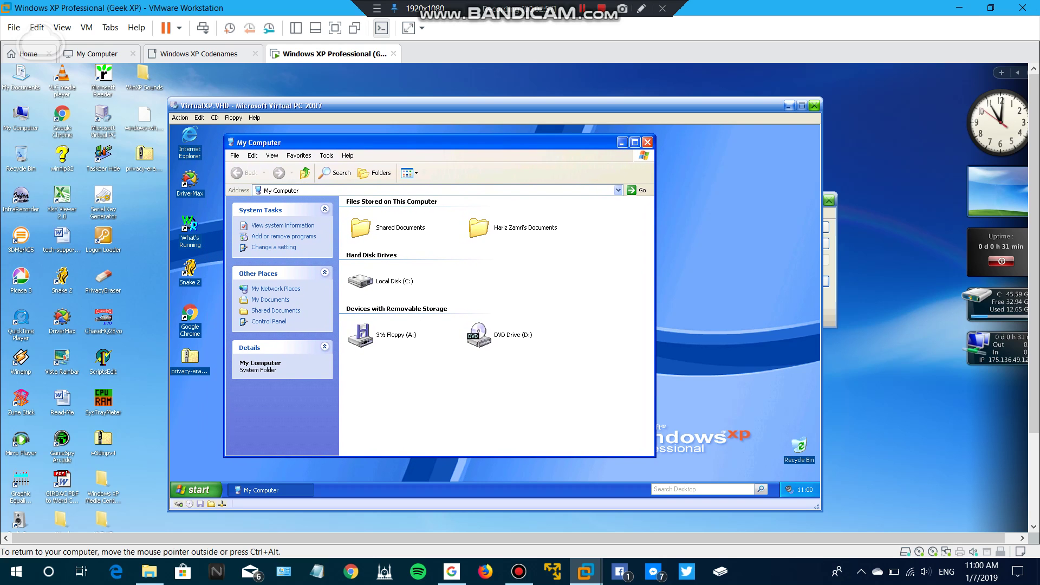
- Examine the used and free space in the properties of Local Disk (C:), including the help for the space chart, and close them
right_click(359, 277)
click(382, 380)
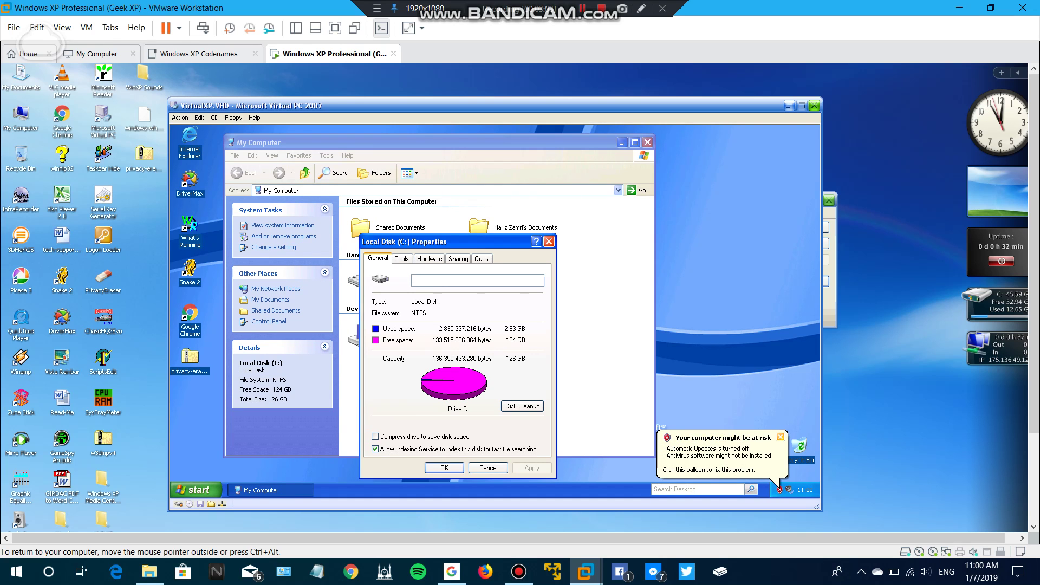
click(781, 436)
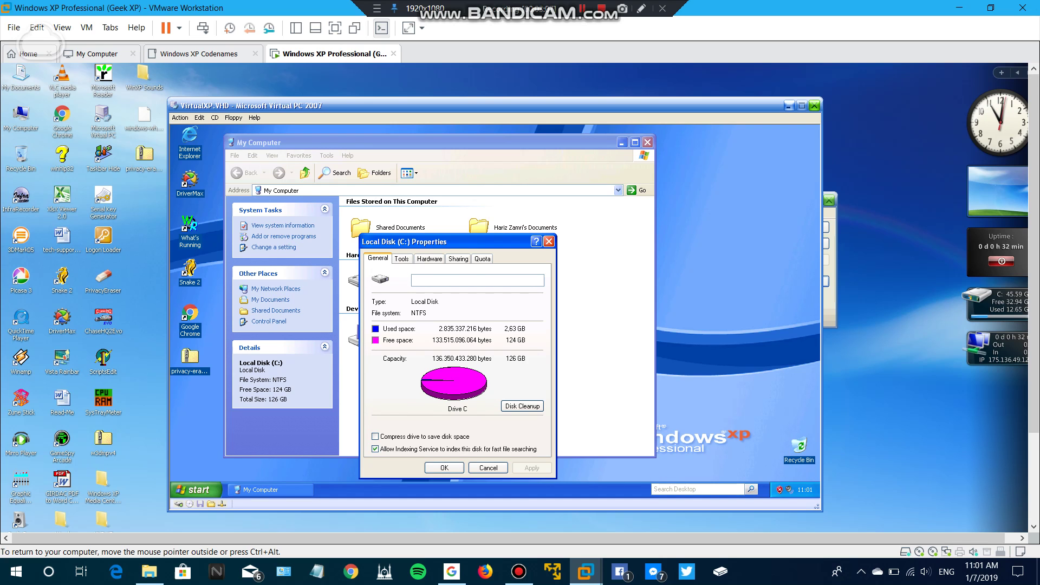
drag(433, 241, 520, 211)
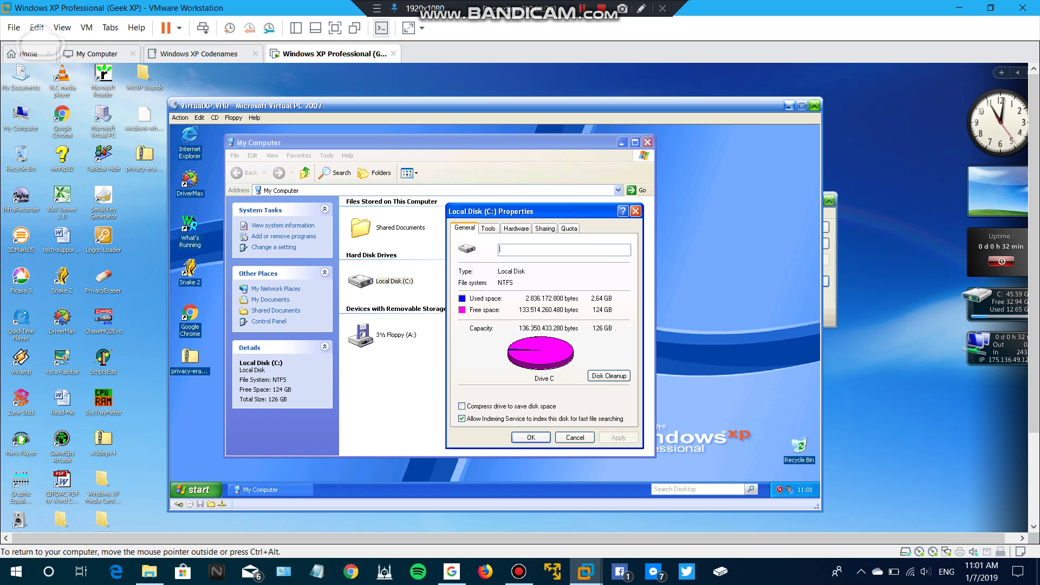
key(F1)
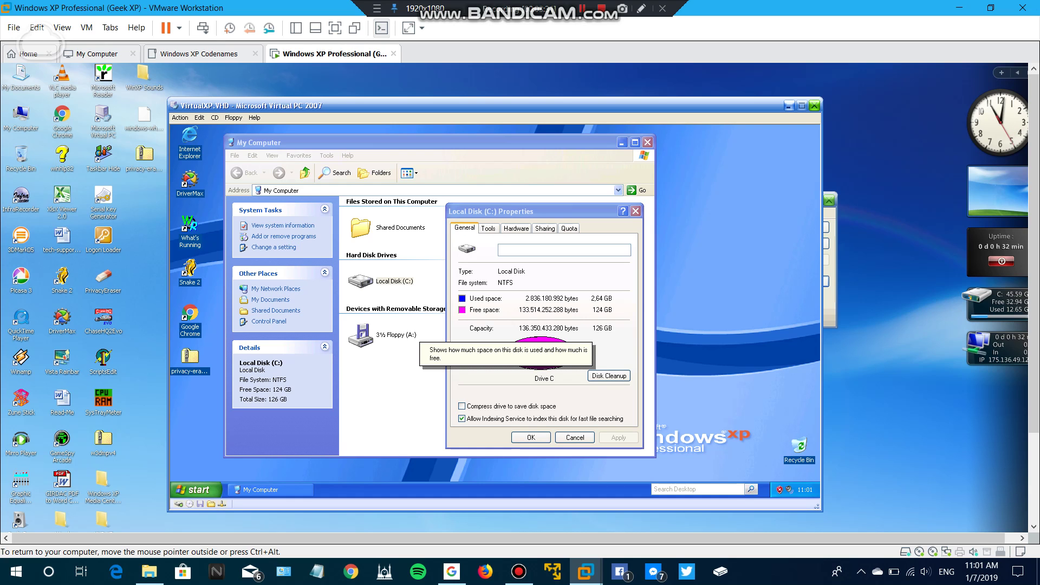
key(Escape)
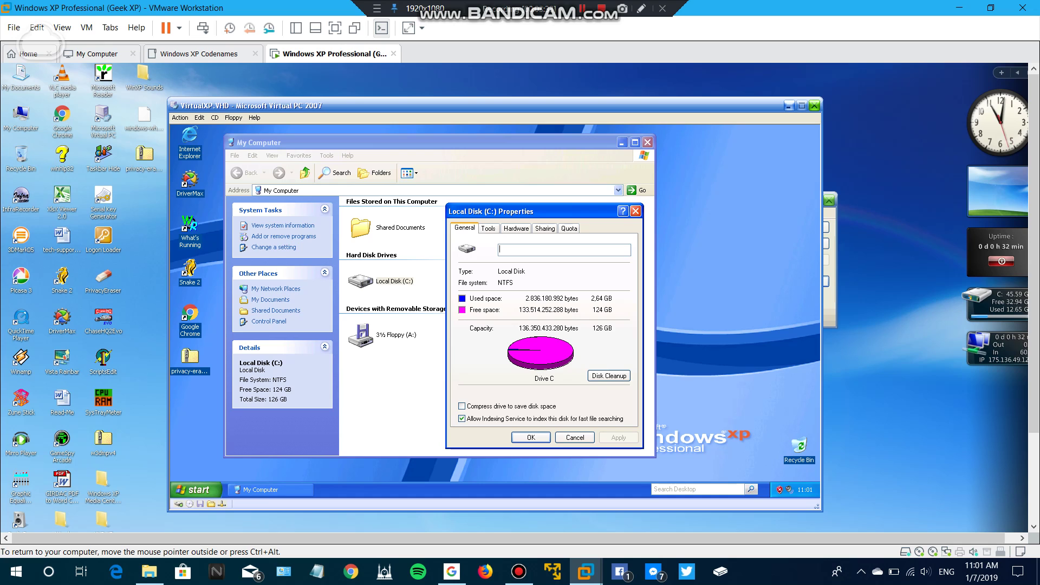
key(Return)
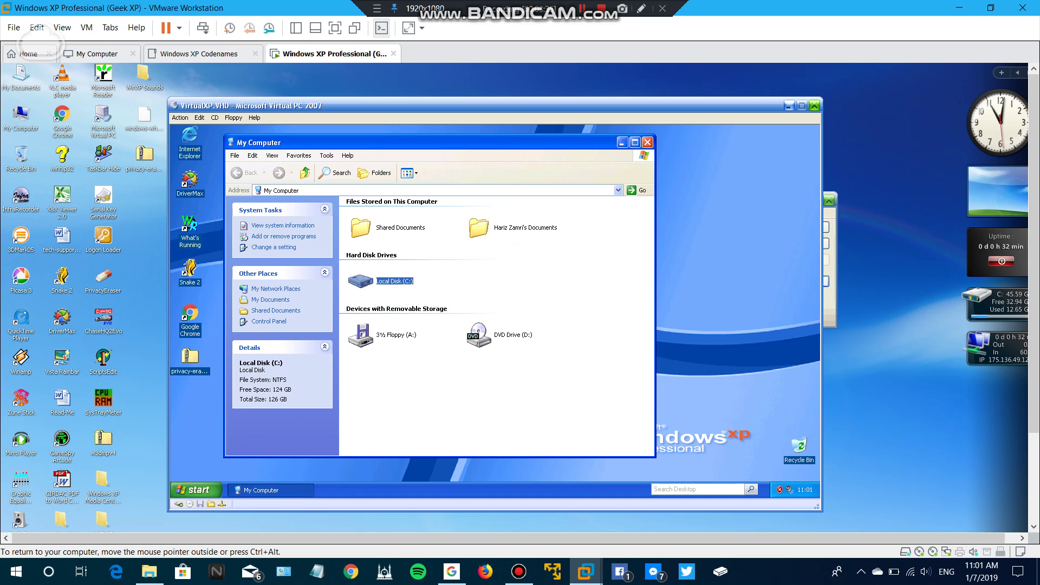
- Look through the user's personal documents folder and return to My Computer
drag(411, 142, 481, 146)
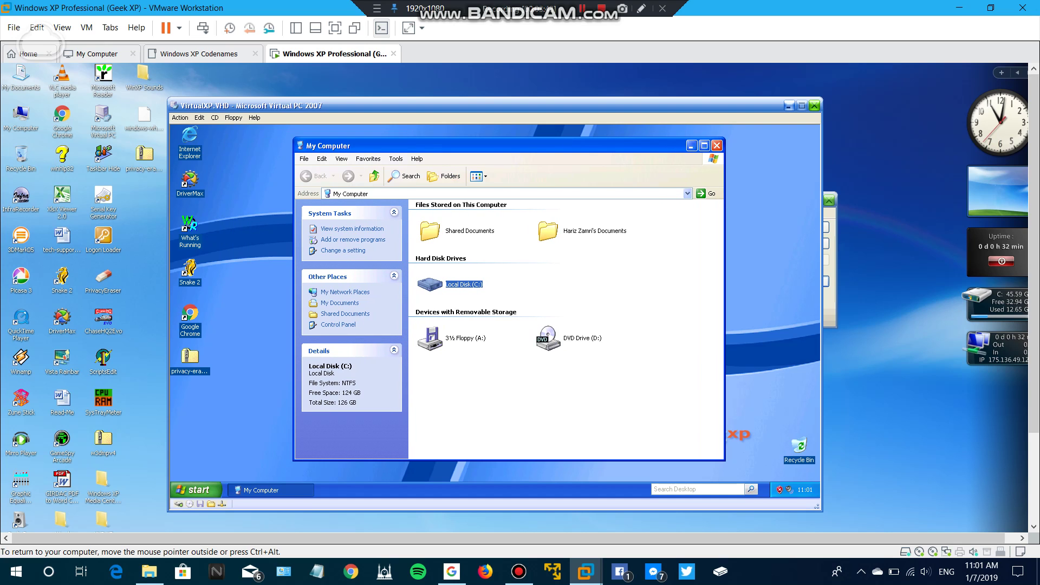
click(547, 235)
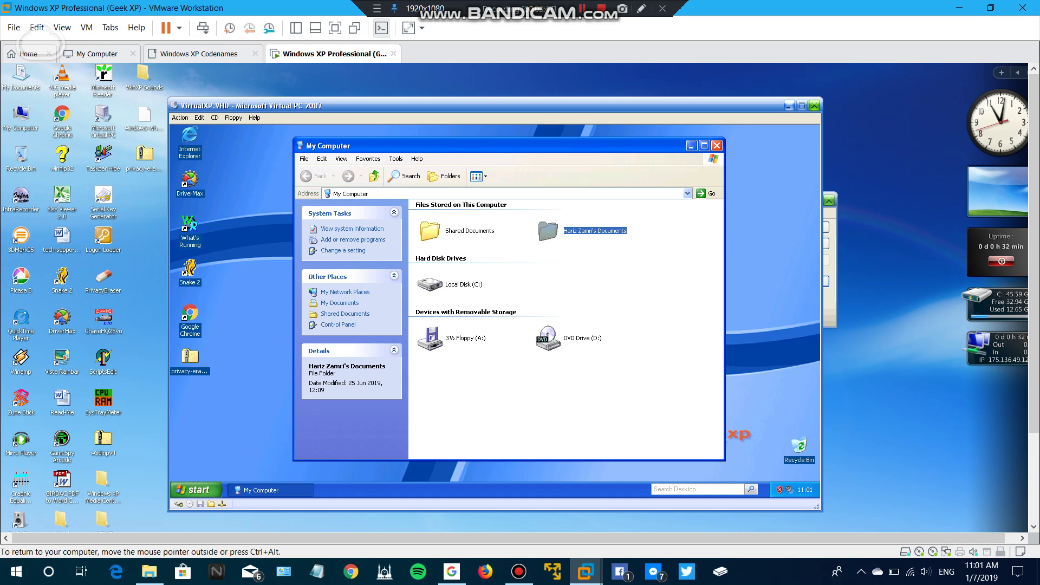
key(Return)
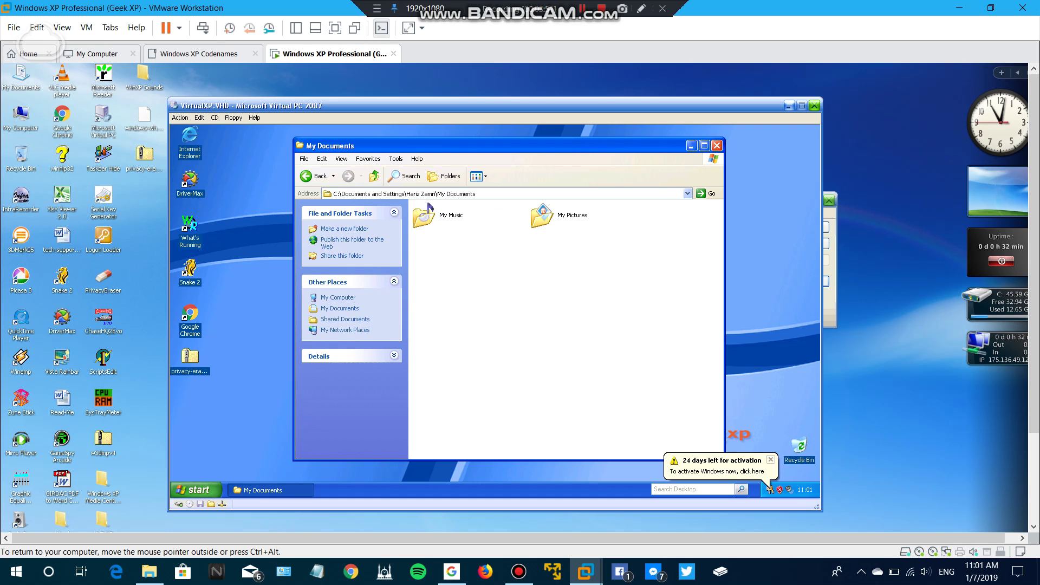
click(771, 460)
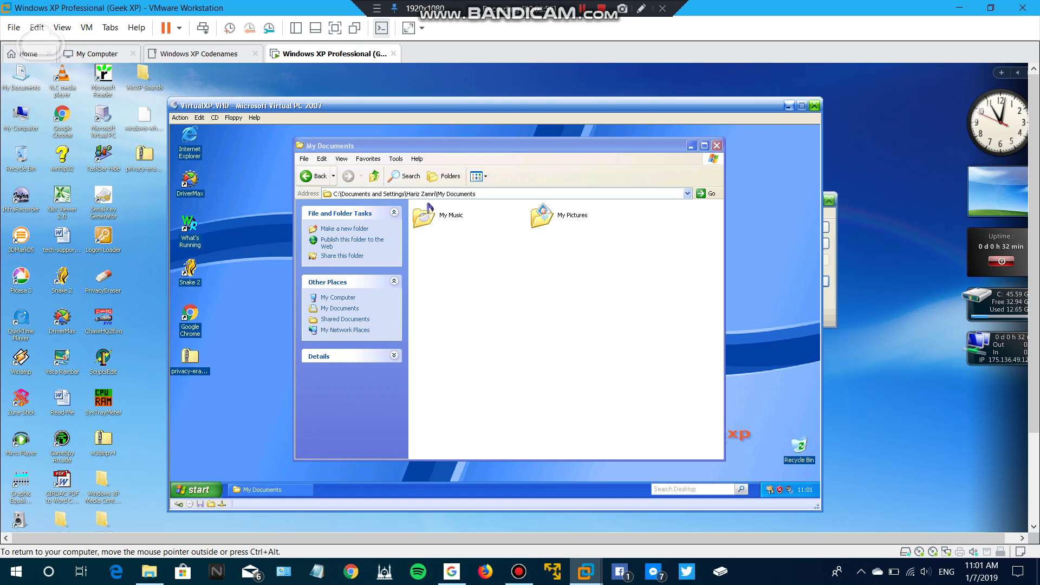
click(314, 176)
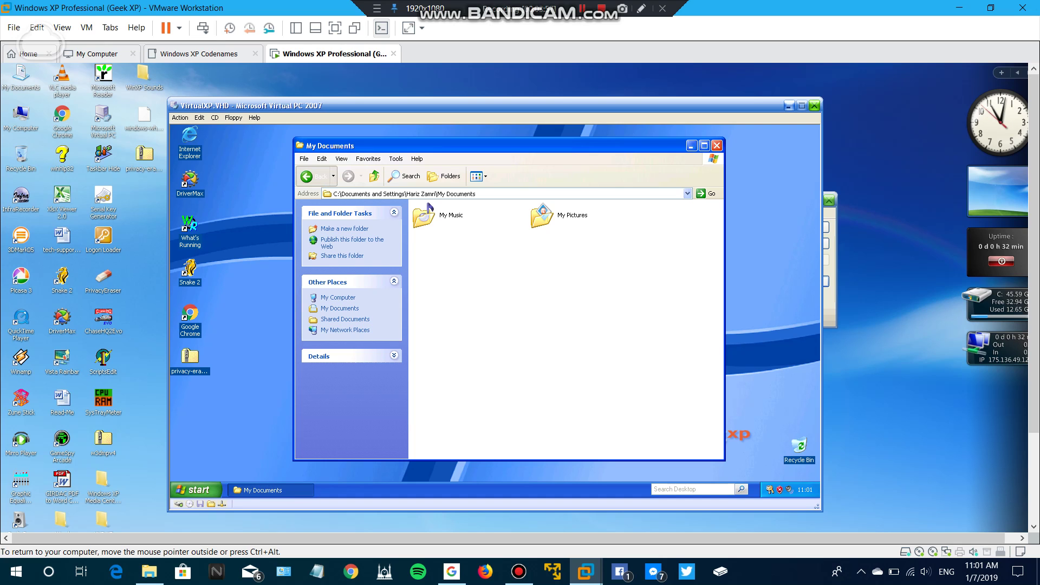
key(BackSpace)
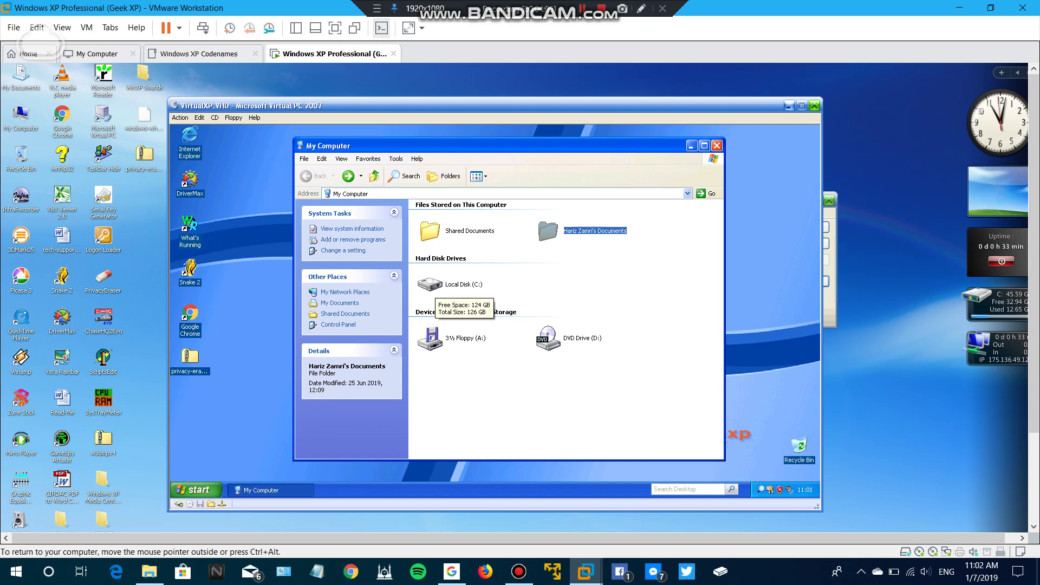
- Open the Documents and Settings folder on Local Disk (C:)
double_click(435, 286)
key(Return)
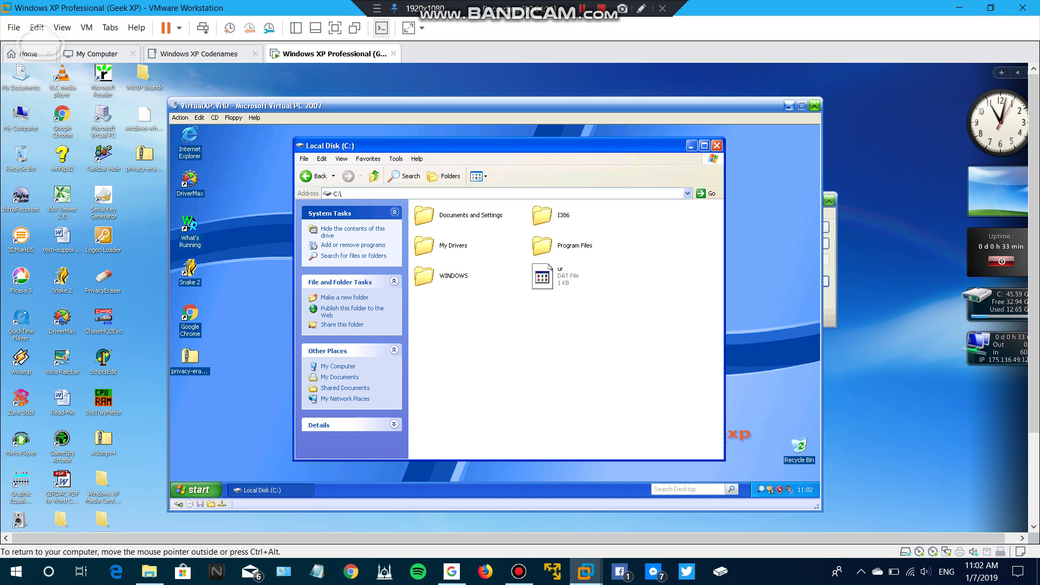
double_click(451, 215)
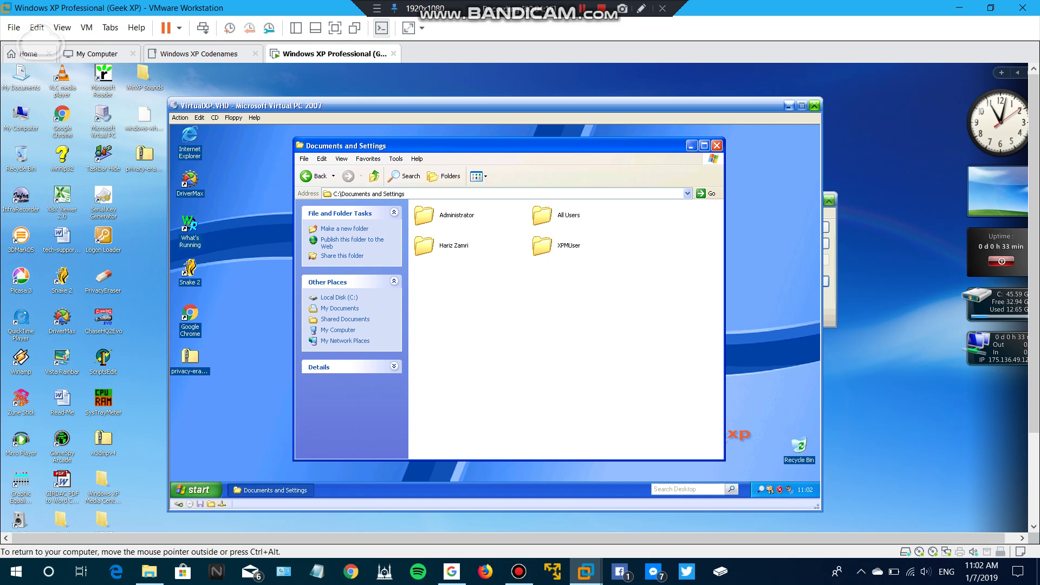
- Open the privacy-eraser-portable archive on the VirtualXP desktop and start the wizard that extracts all its files
click(189, 358)
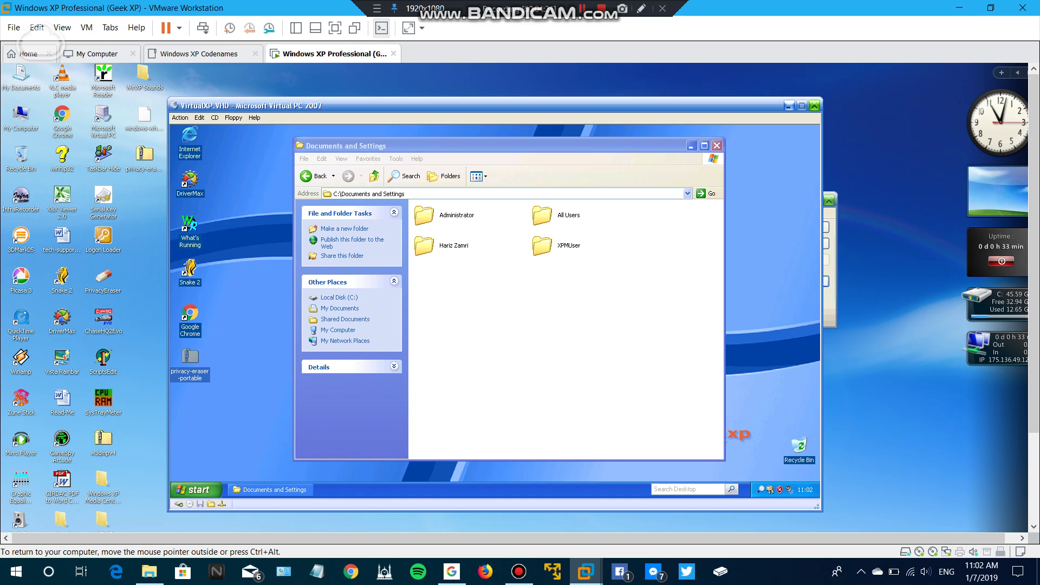
double_click(190, 358)
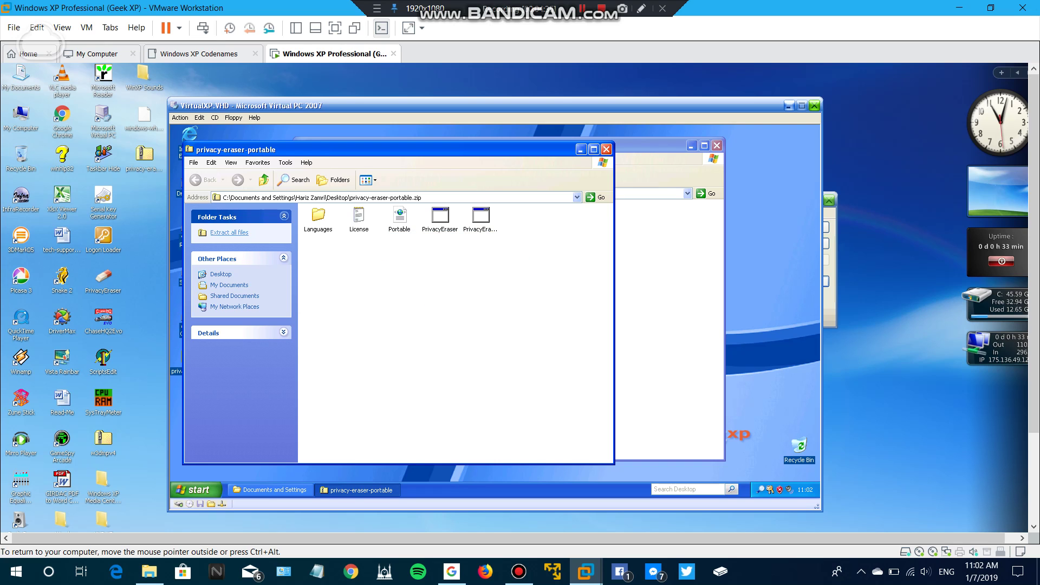
click(230, 233)
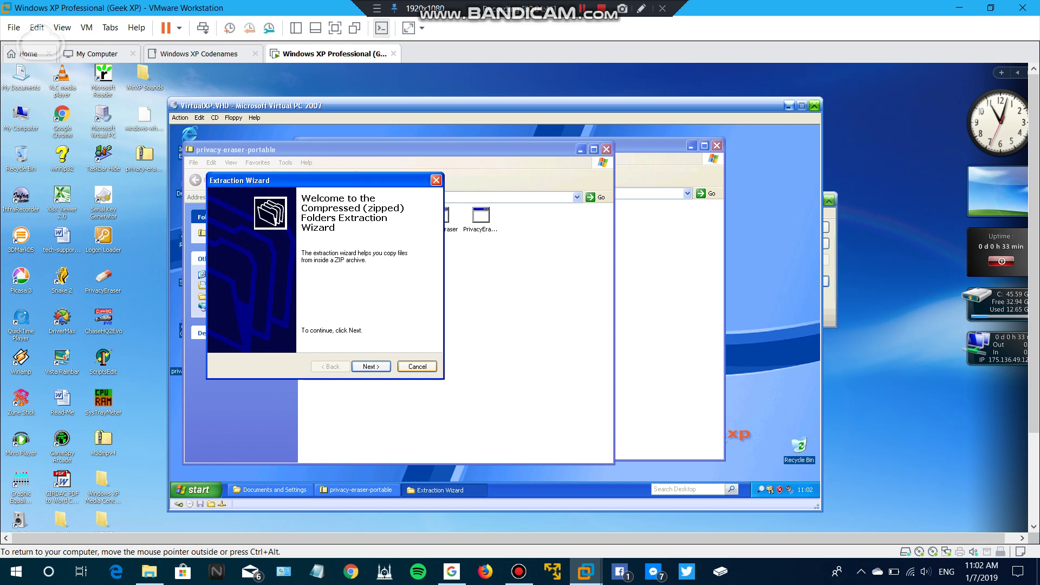
- Look inside the user's profile folder in the Documents and Settings window and return to the parent folder
click(669, 303)
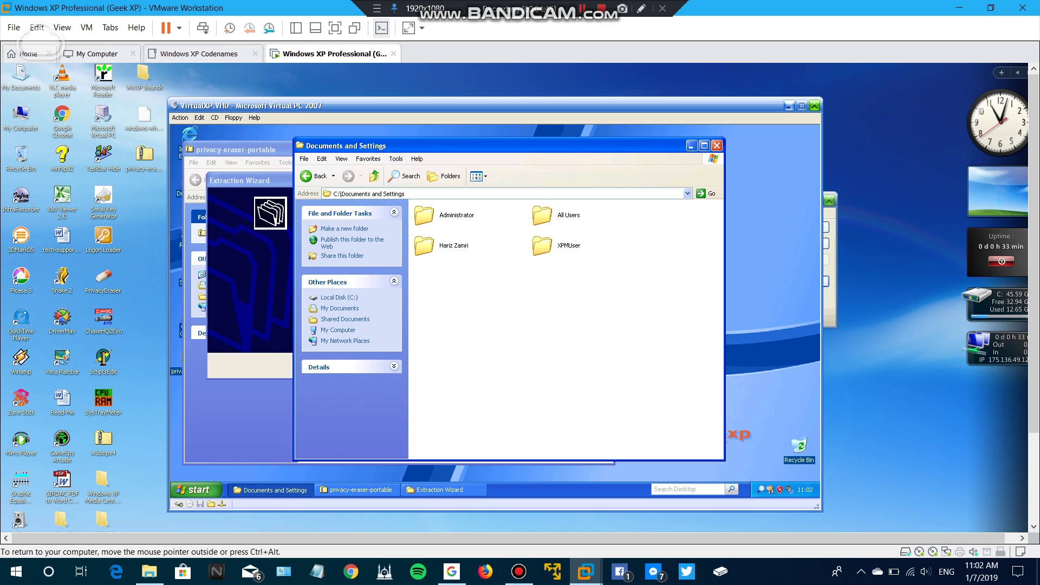
double_click(454, 245)
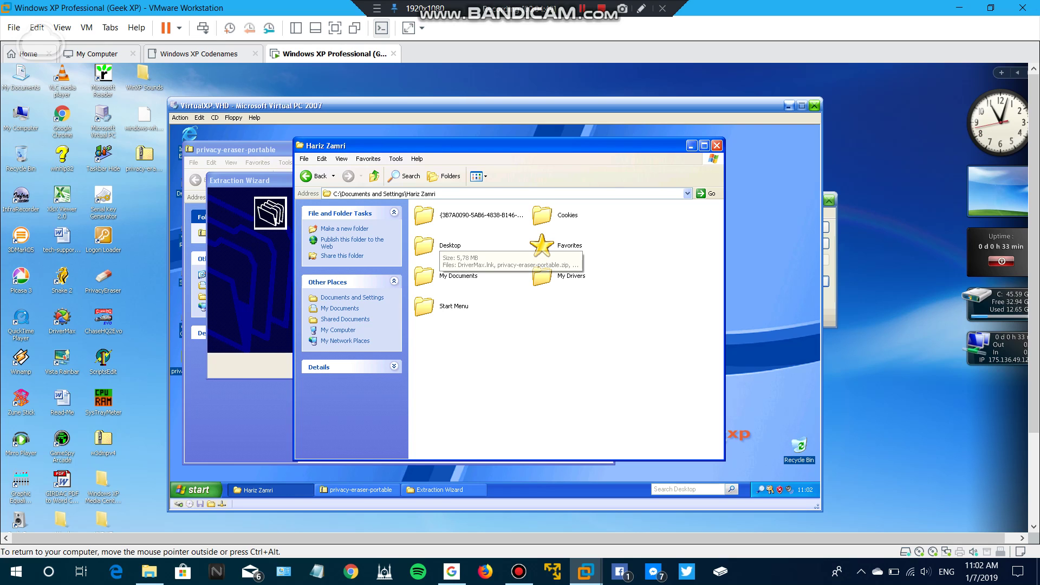
click(311, 176)
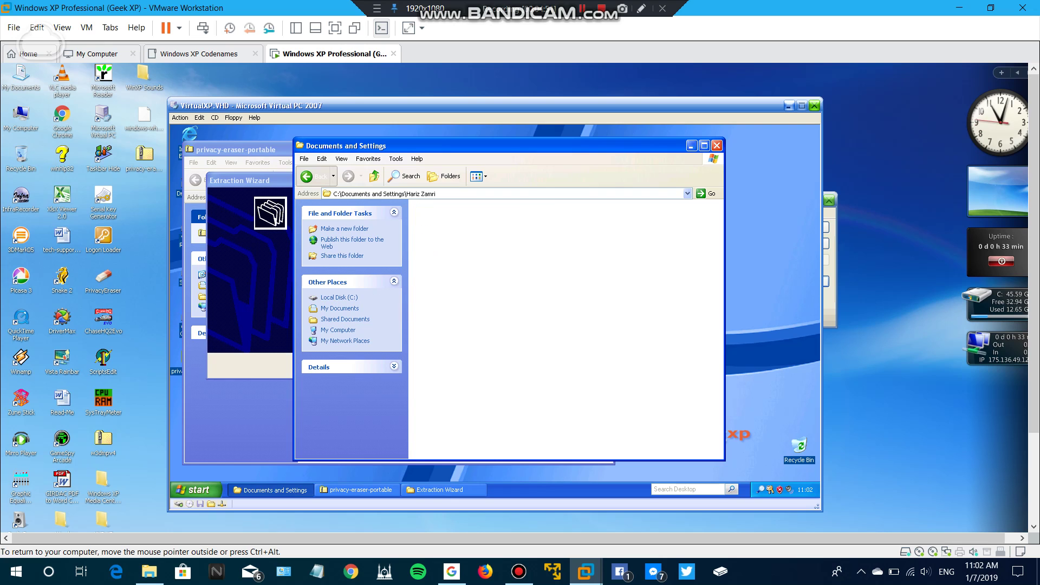
- Open the Programs folder inside the All Users Start Menu folder
double_click(543, 215)
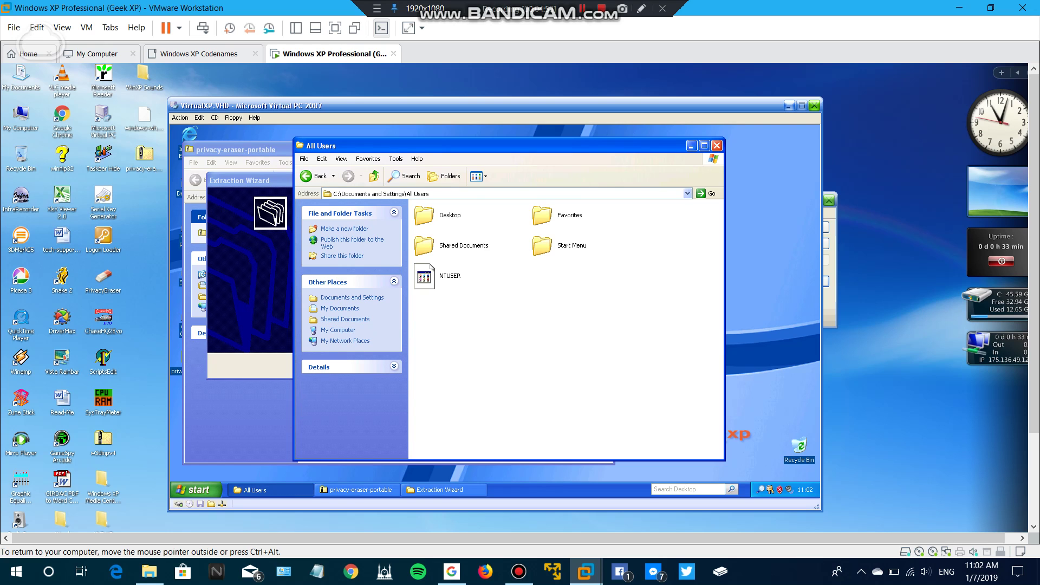
click(542, 246)
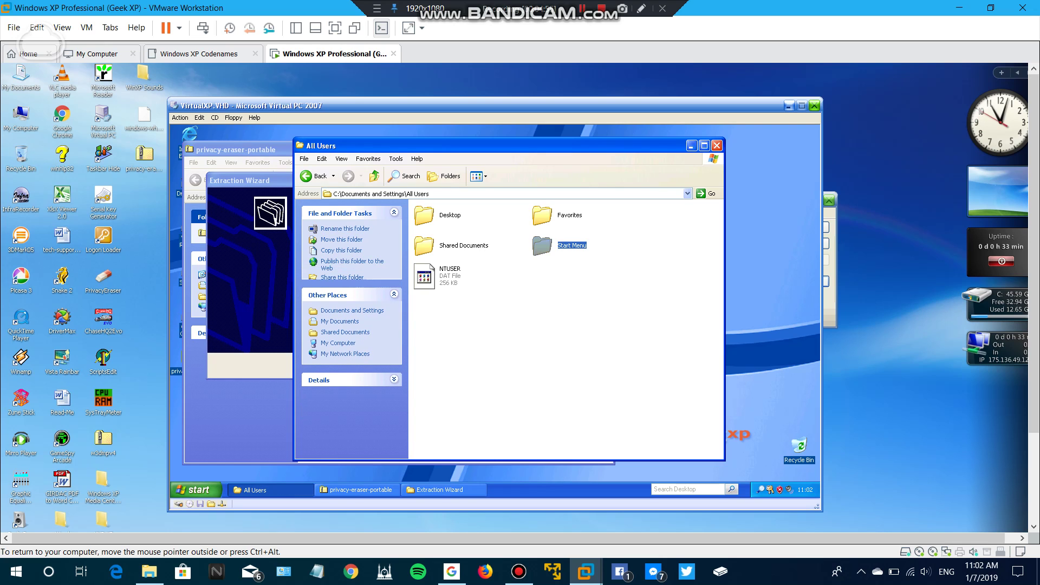
double_click(543, 246)
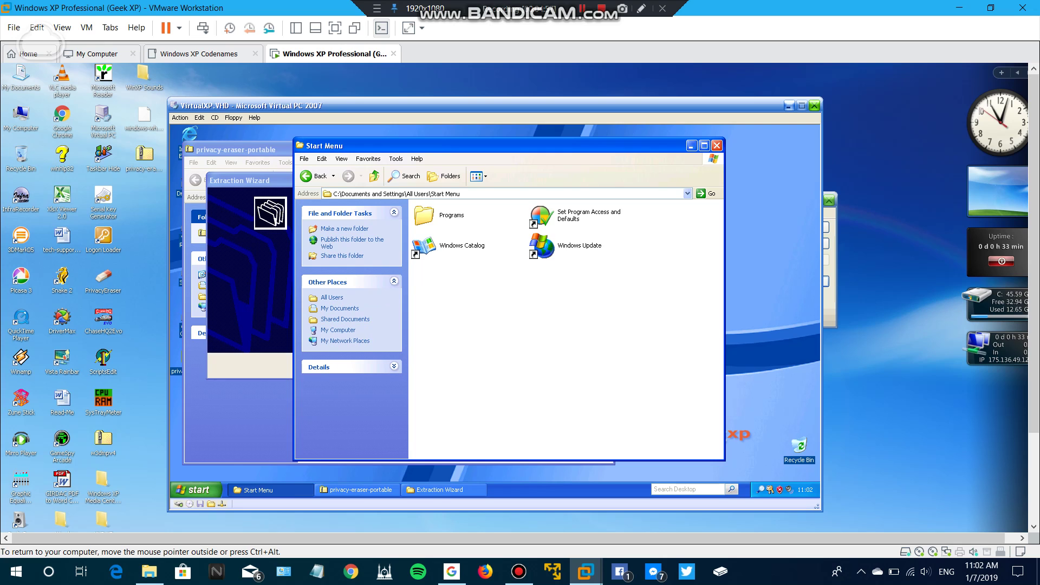
click(424, 215)
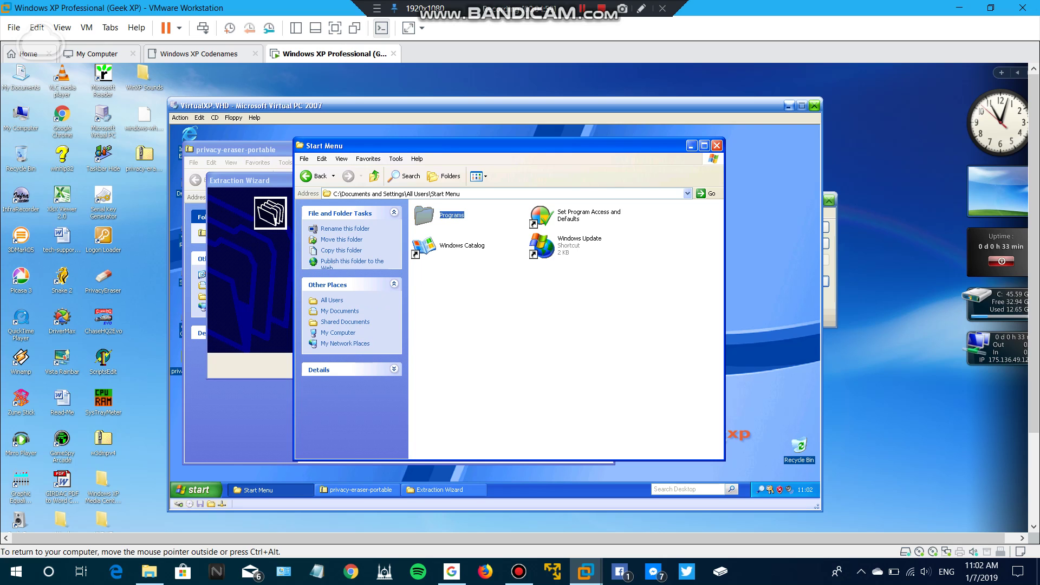
key(Return)
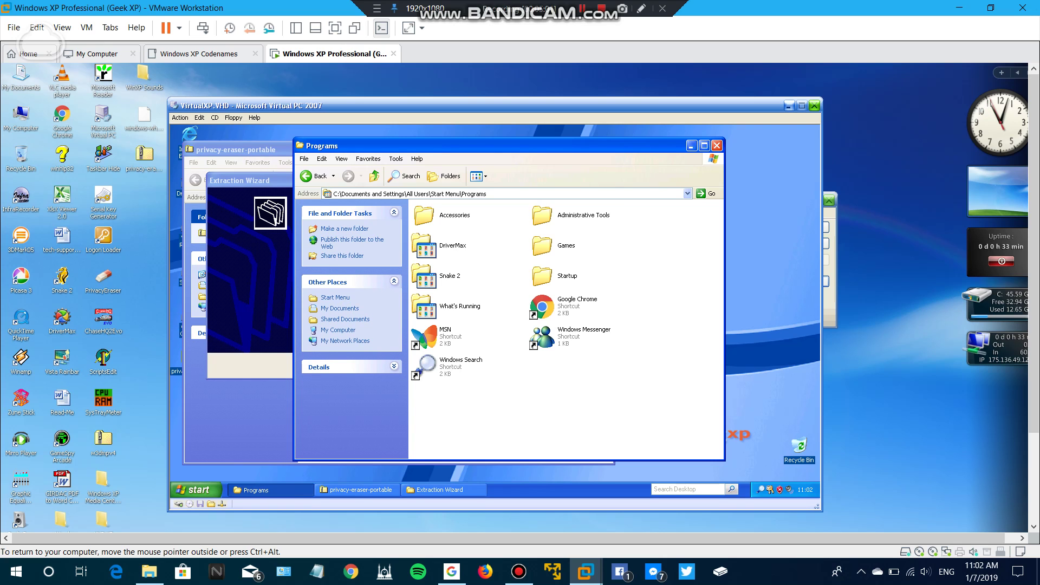
- Create a folder named Privacy Eraser (Portable) in the All Users Programs folder and open it
right_click(574, 381)
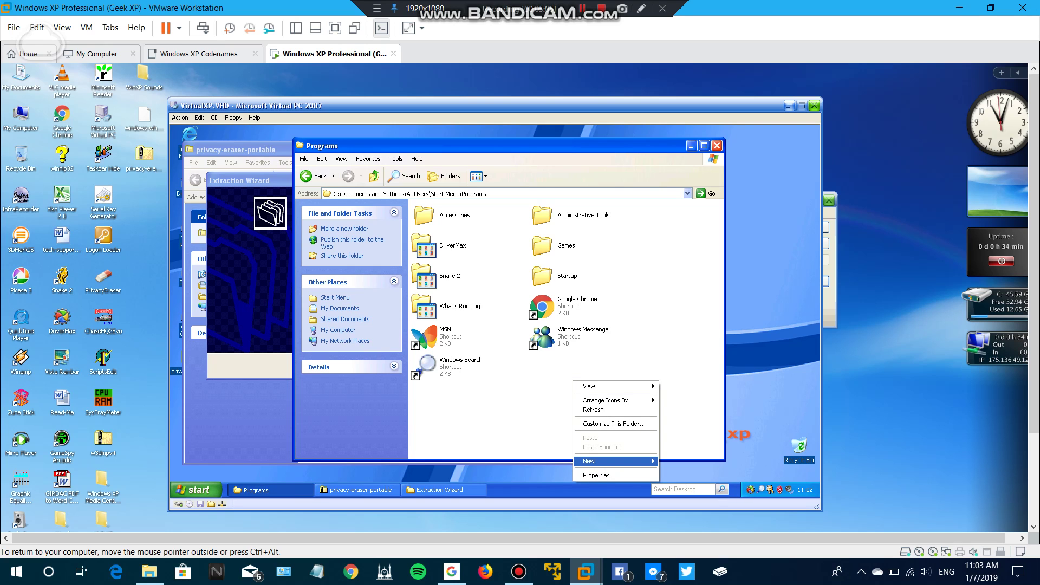
mouse_move(615, 461)
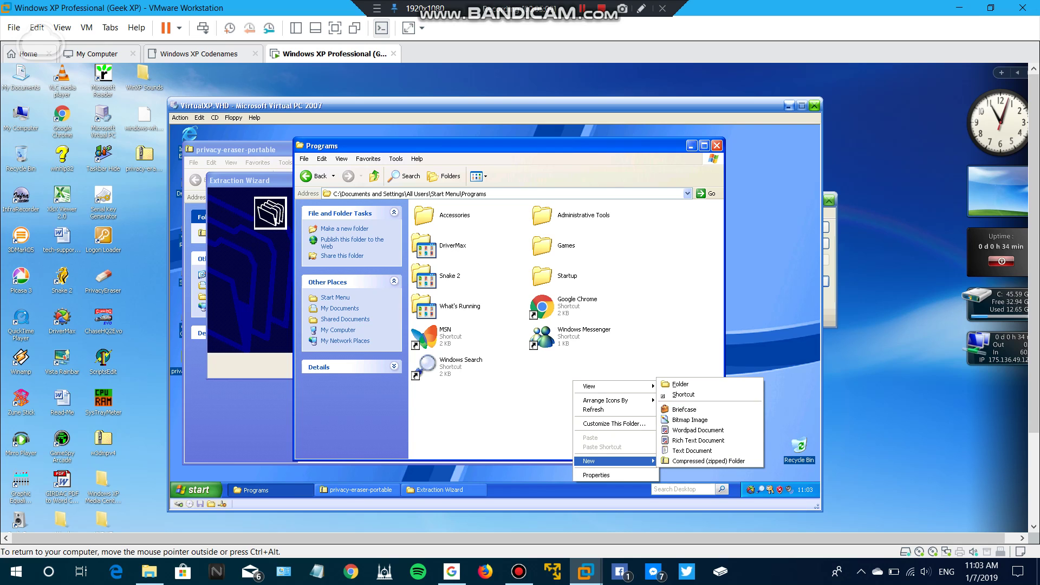
click(680, 384)
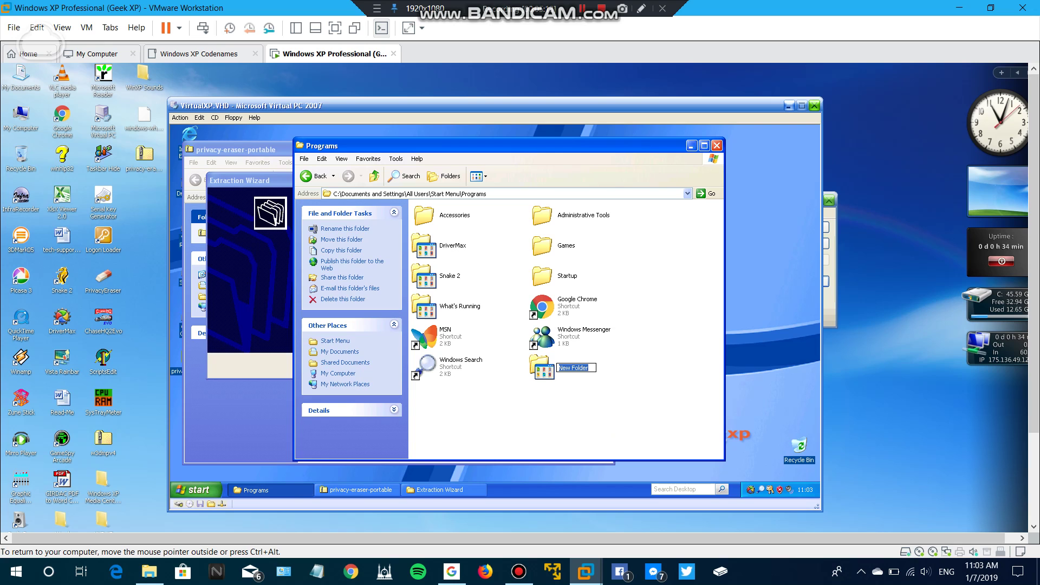
text(Privacy Eraser ()
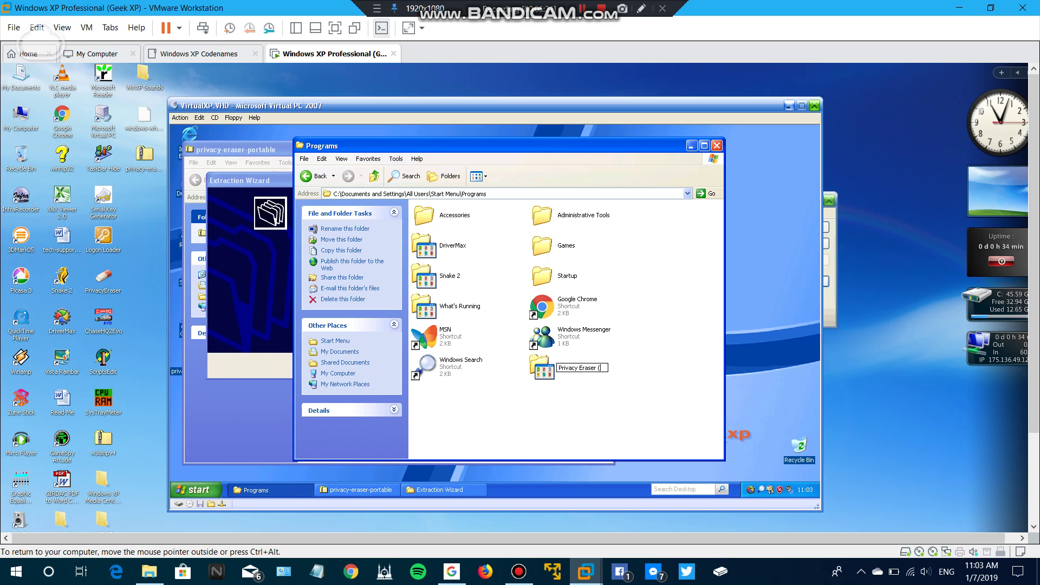
text(Portable)
key(Return)
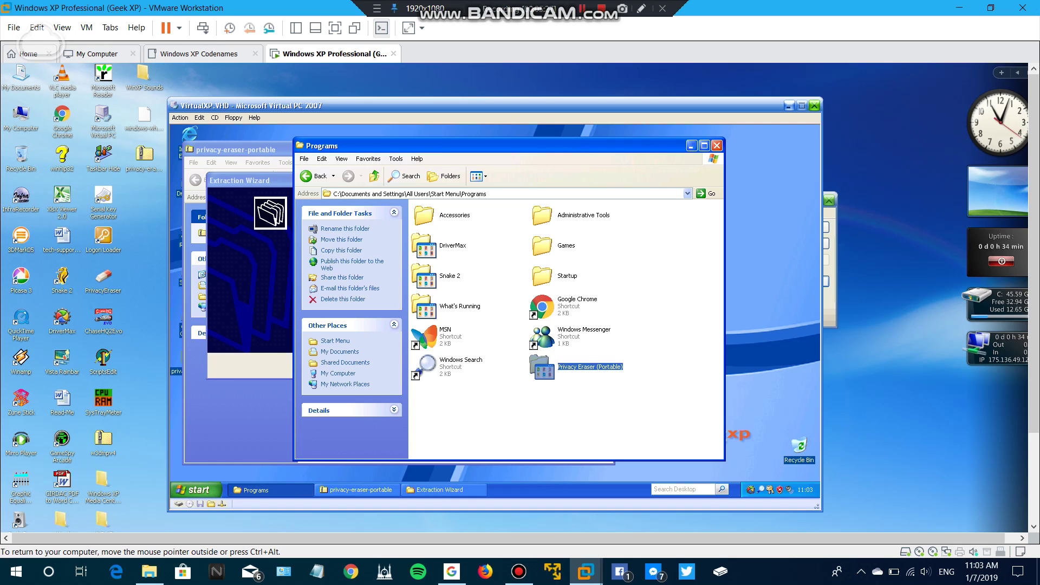
key(Return)
- Extract the archive into the Privacy Eraser (Portable) folder under All Users, Start Menu, Programs using the Extraction Wizard
key(alt+Tab)
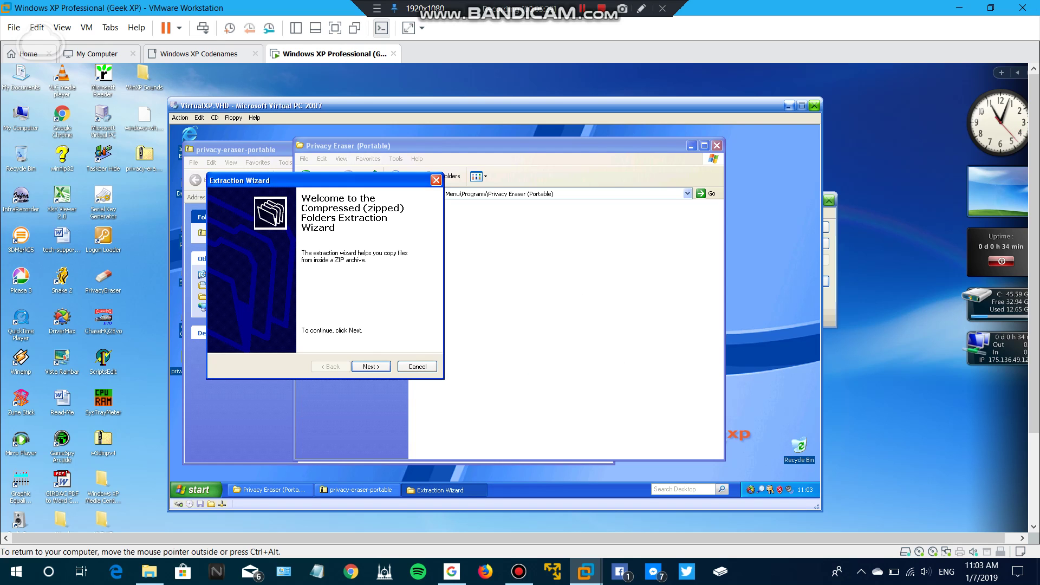
key(Return)
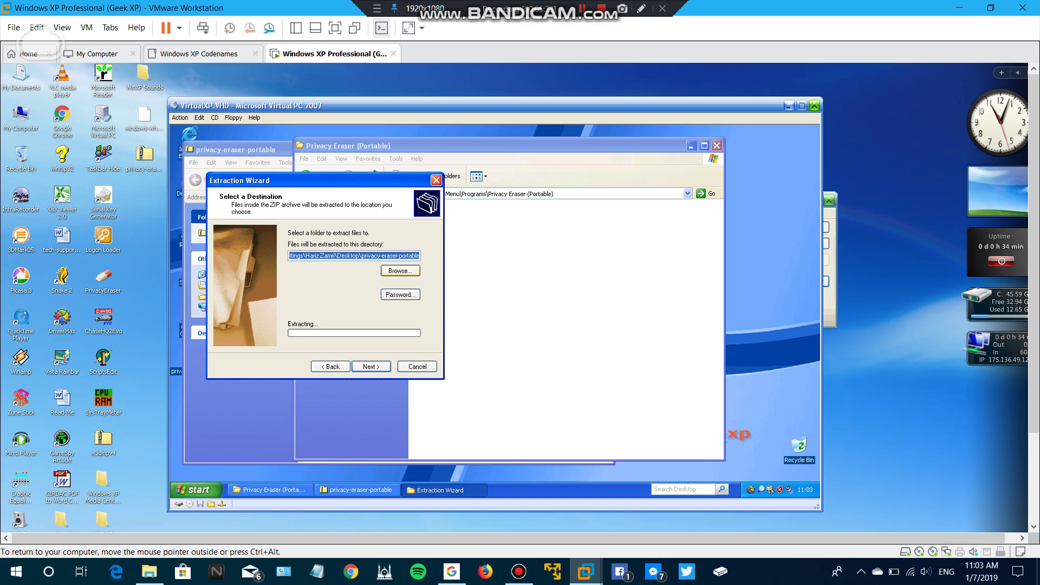
click(401, 271)
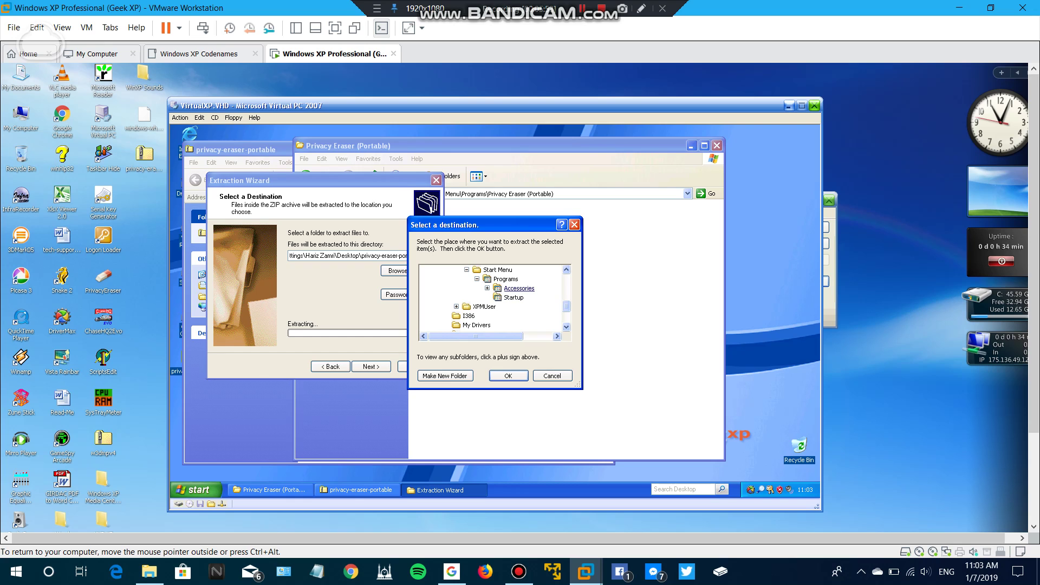
click(477, 279)
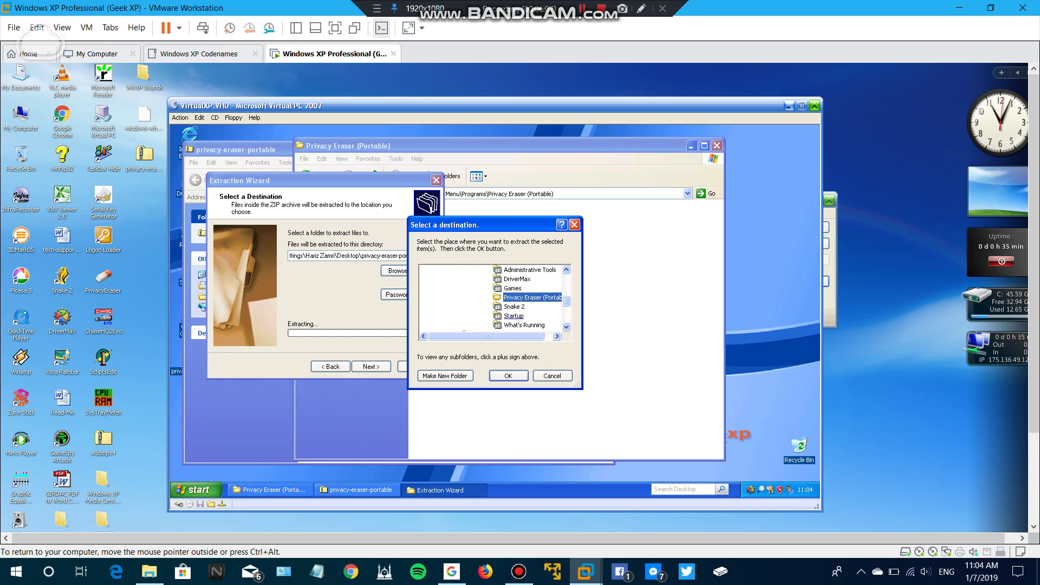
click(508, 376)
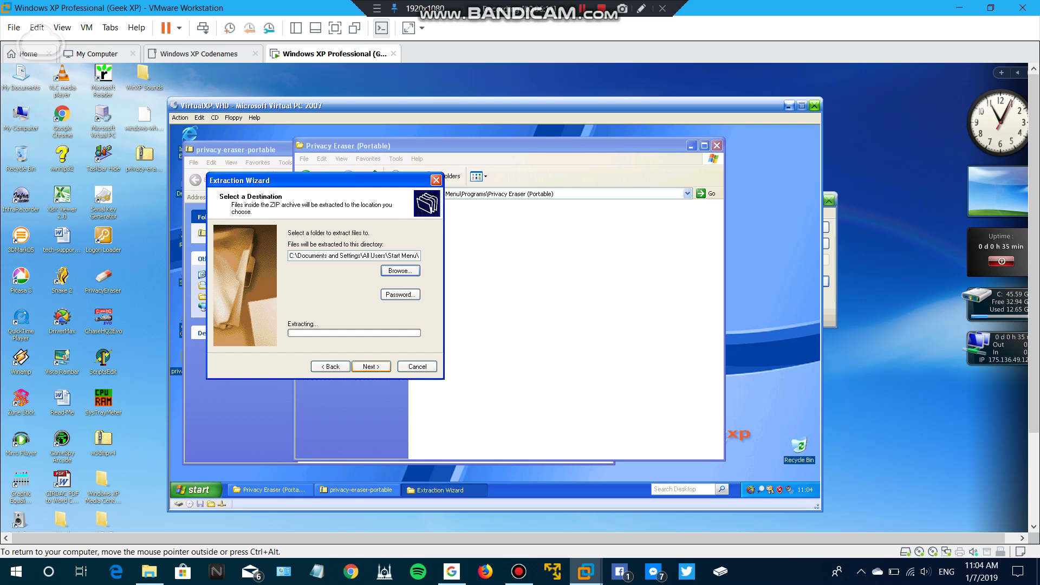
key(Return)
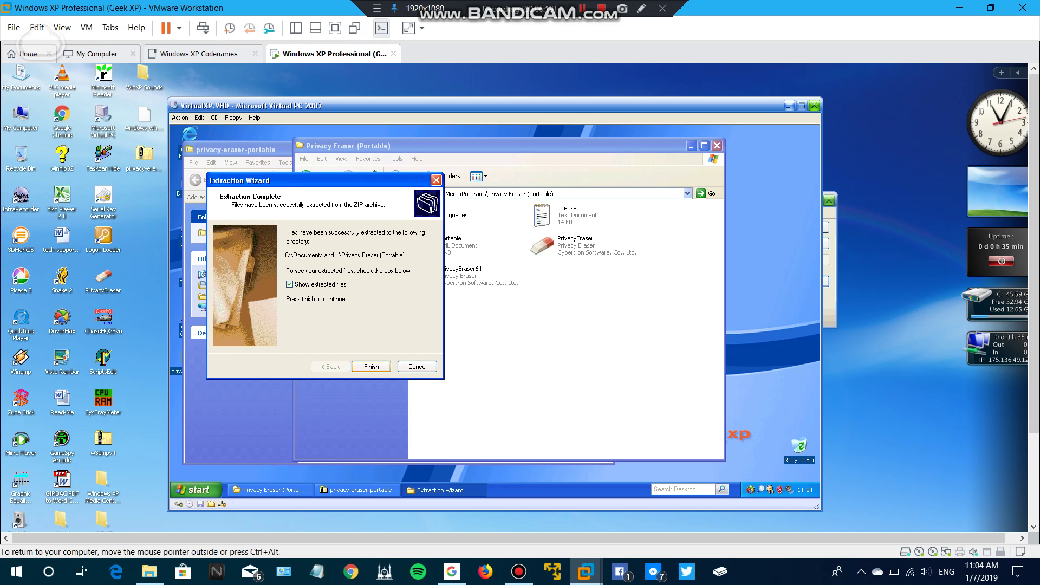
- Finish the Extraction Wizard without showing the extracted files and close the privacy-eraser-portable archive window
click(289, 284)
click(371, 367)
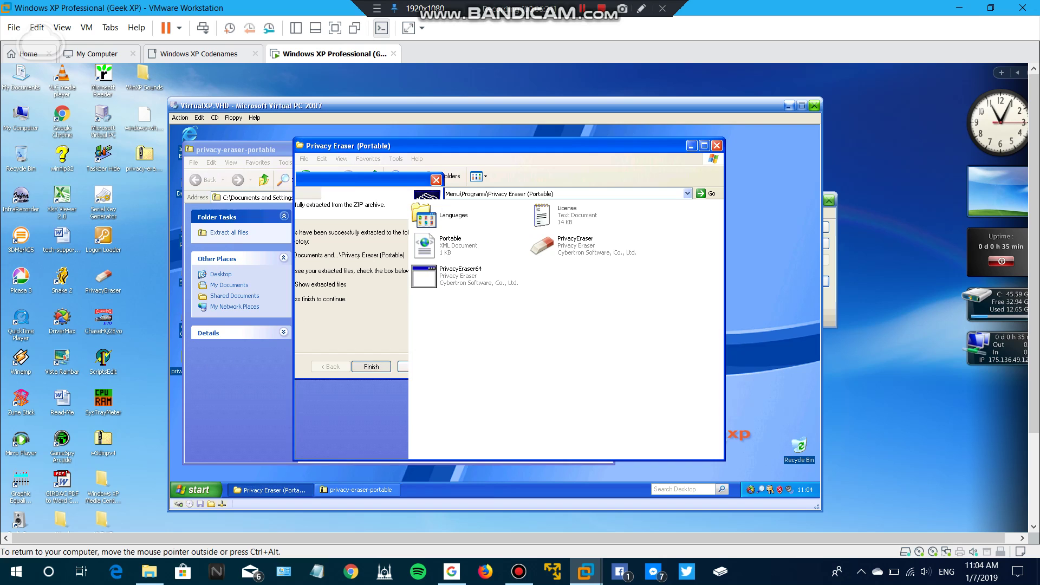
click(358, 490)
click(607, 149)
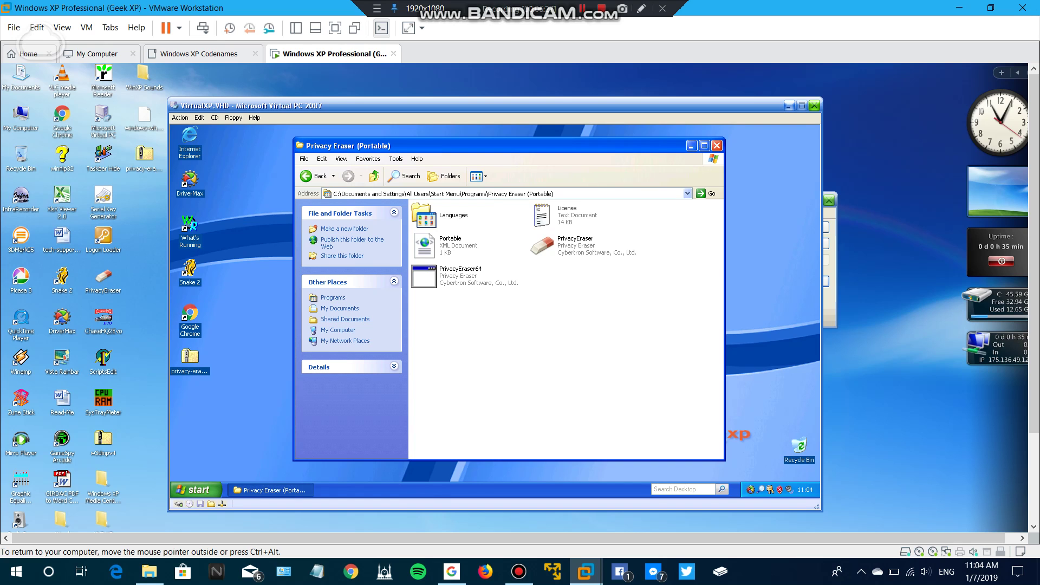
- Launch PrivacyEraser from the Privacy Eraser (Portable) folder and bring its main window into view
double_click(545, 247)
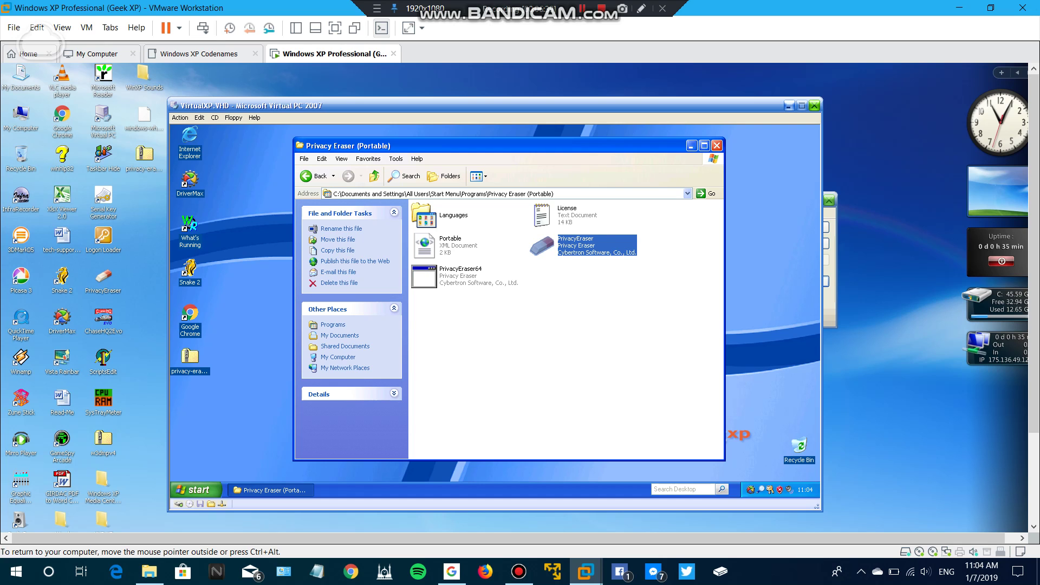
drag(509, 146, 435, 142)
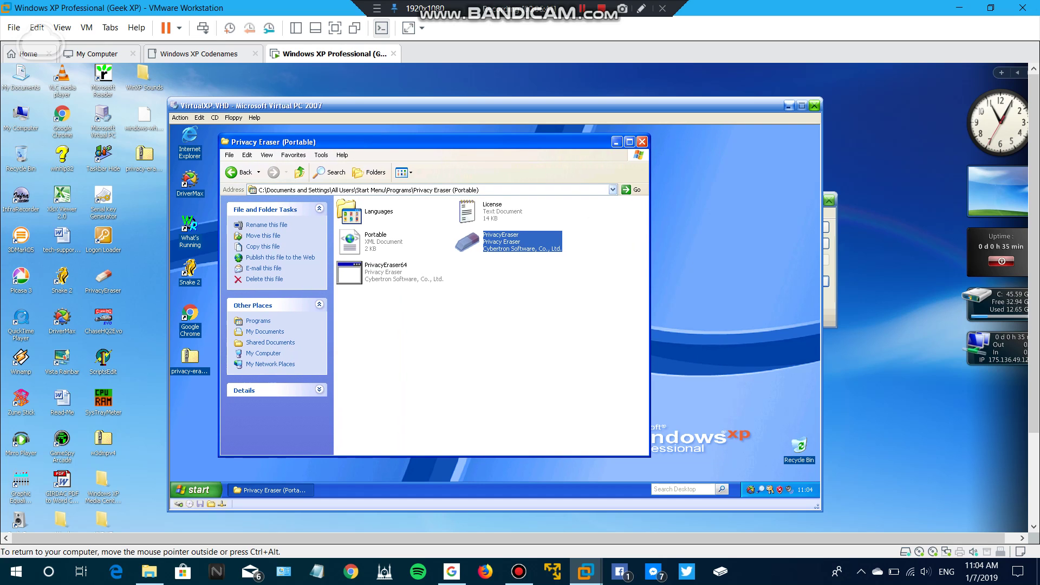
click(588, 296)
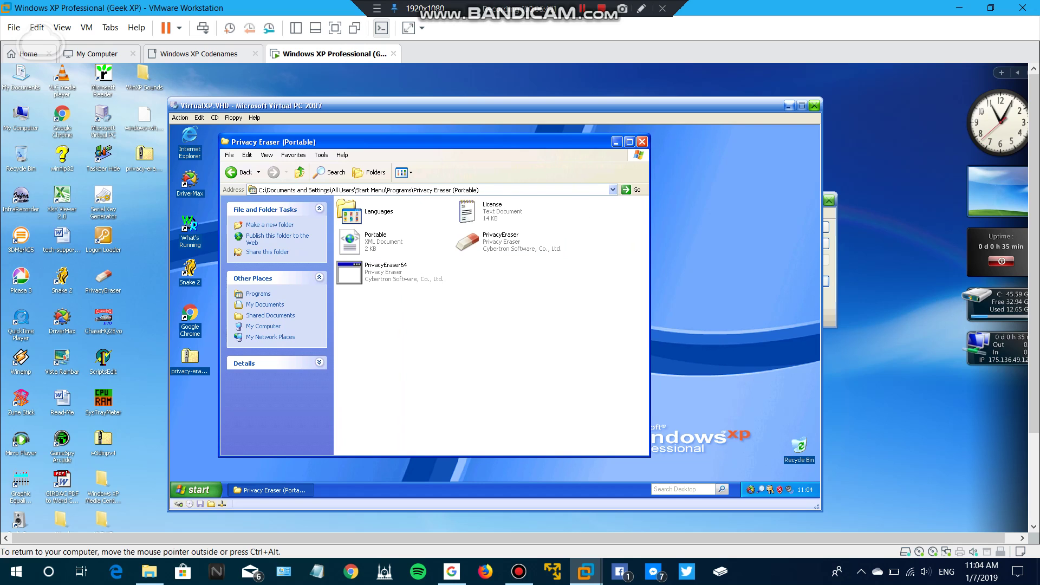
click(487, 242)
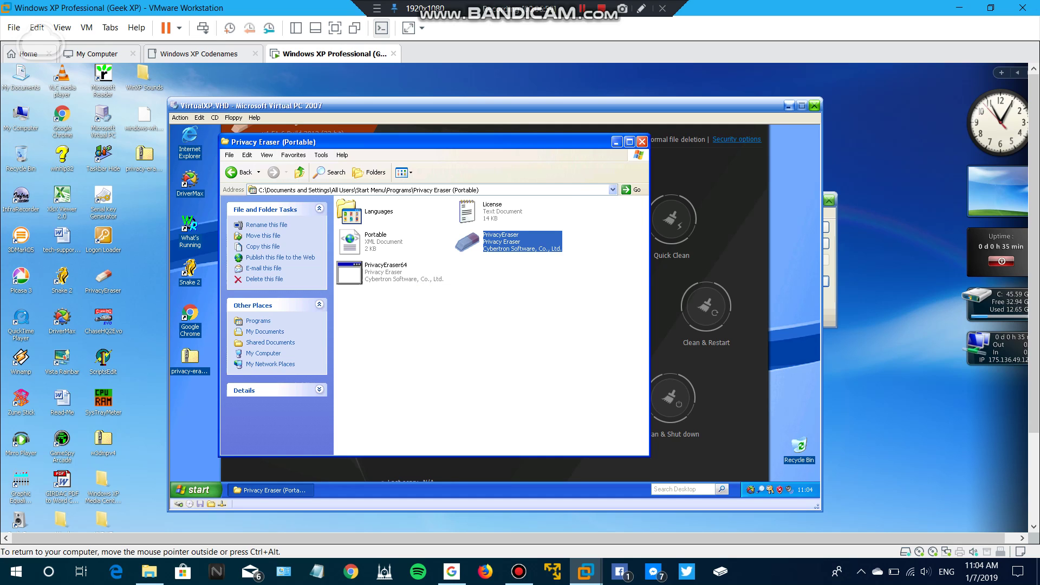
click(641, 142)
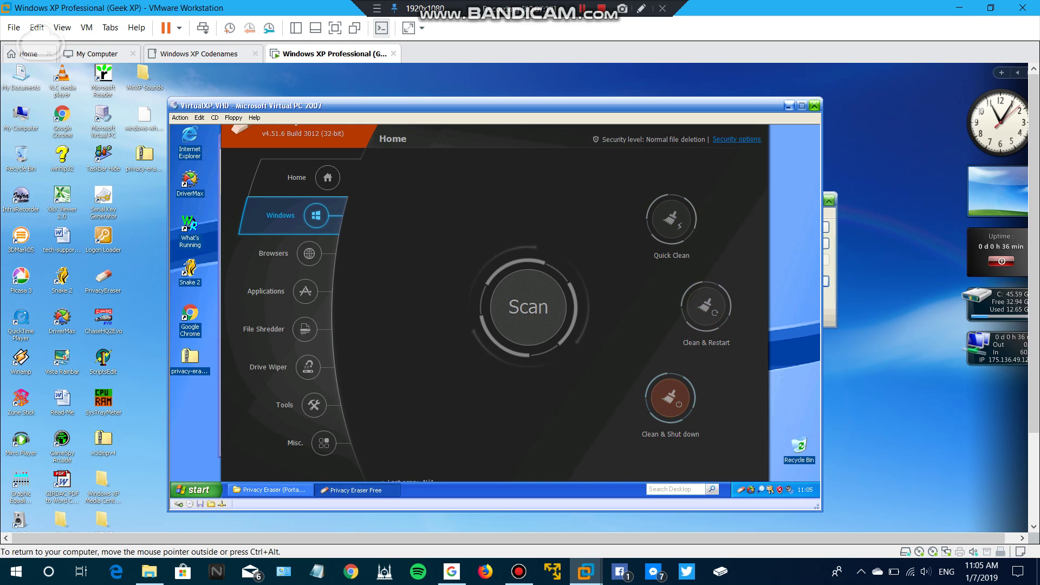
- Look at the Windows cleaning options in Privacy Eraser Free, dismiss the low-battery notice and close the program
click(293, 216)
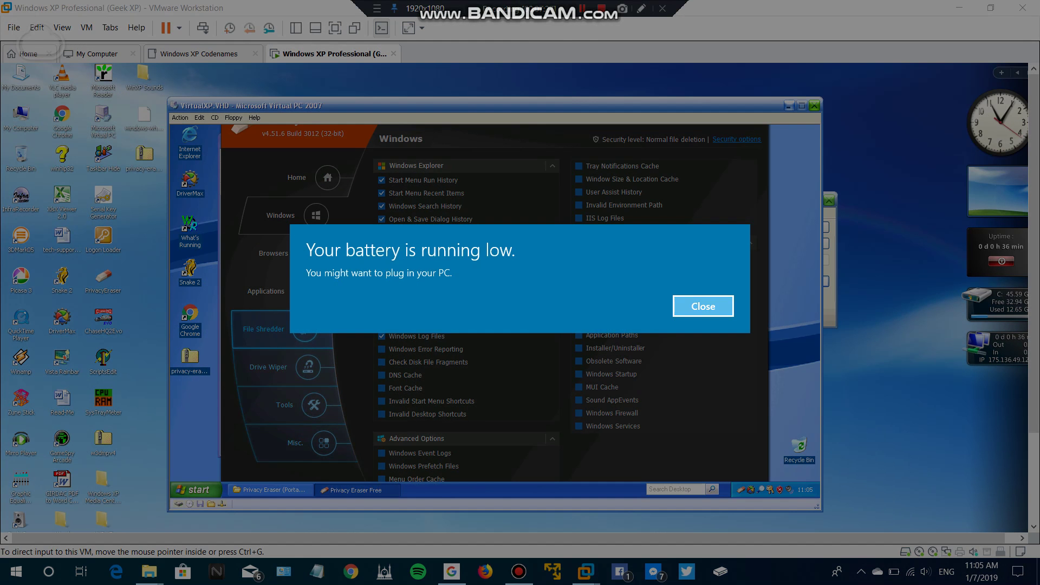
click(704, 307)
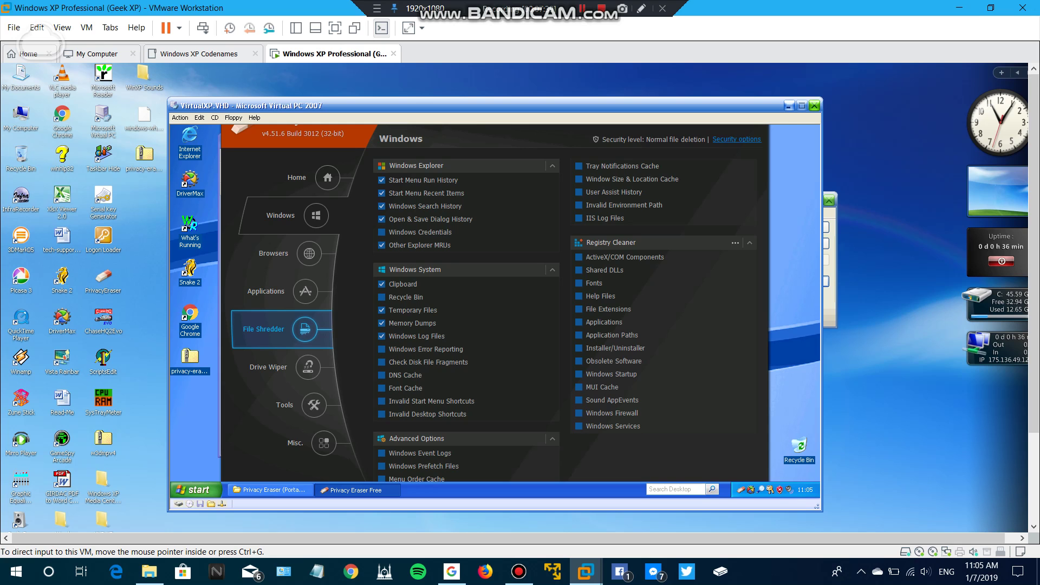
drag(487, 136, 488, 168)
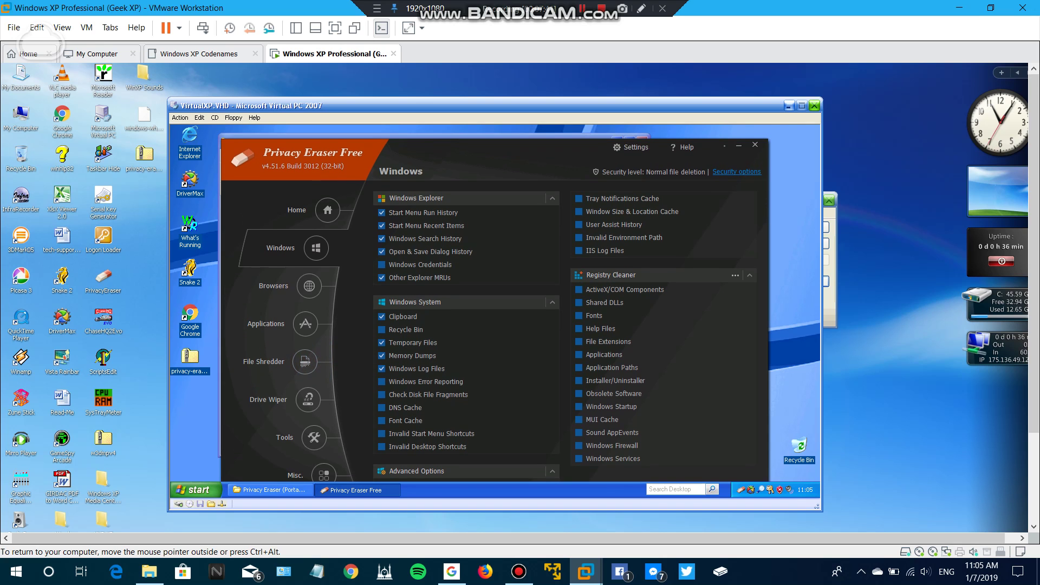
click(756, 145)
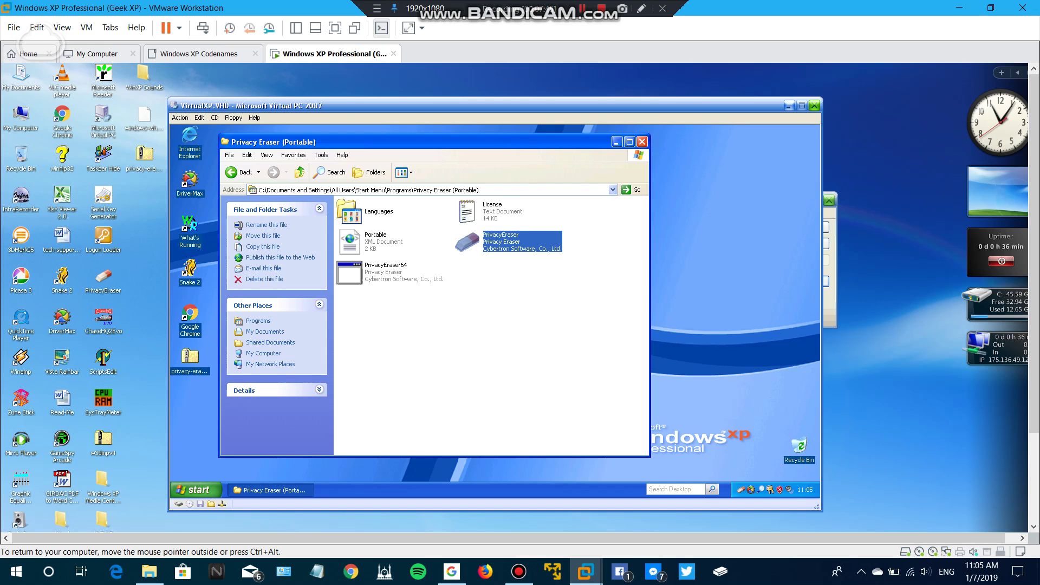
- Copy the PrivacyEraser application from its folder onto the VirtualXP desktop and close the folder window
click(520, 325)
click(503, 242)
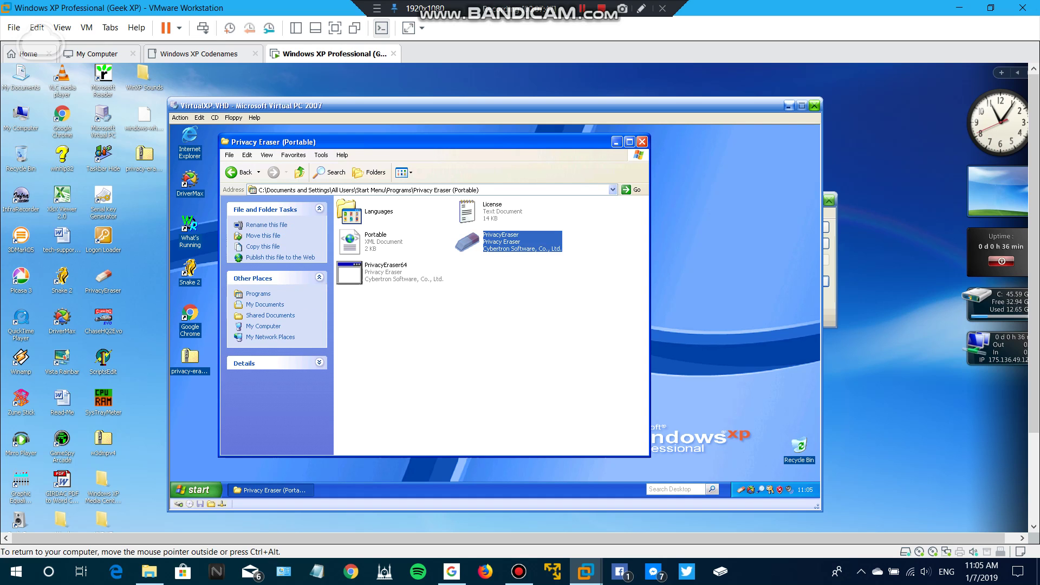
right_click(498, 237)
click(516, 300)
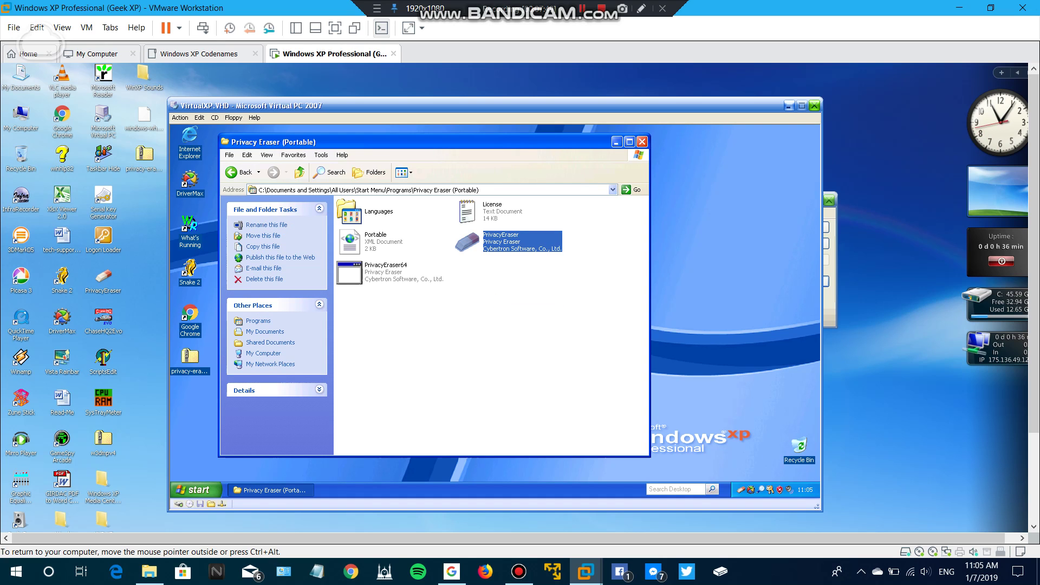
right_click(190, 391)
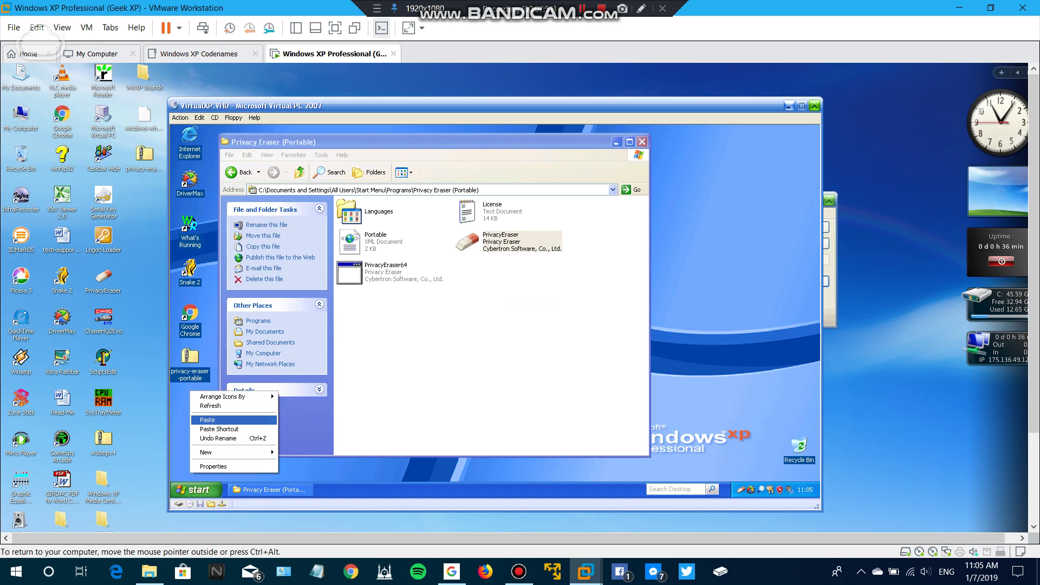
click(208, 420)
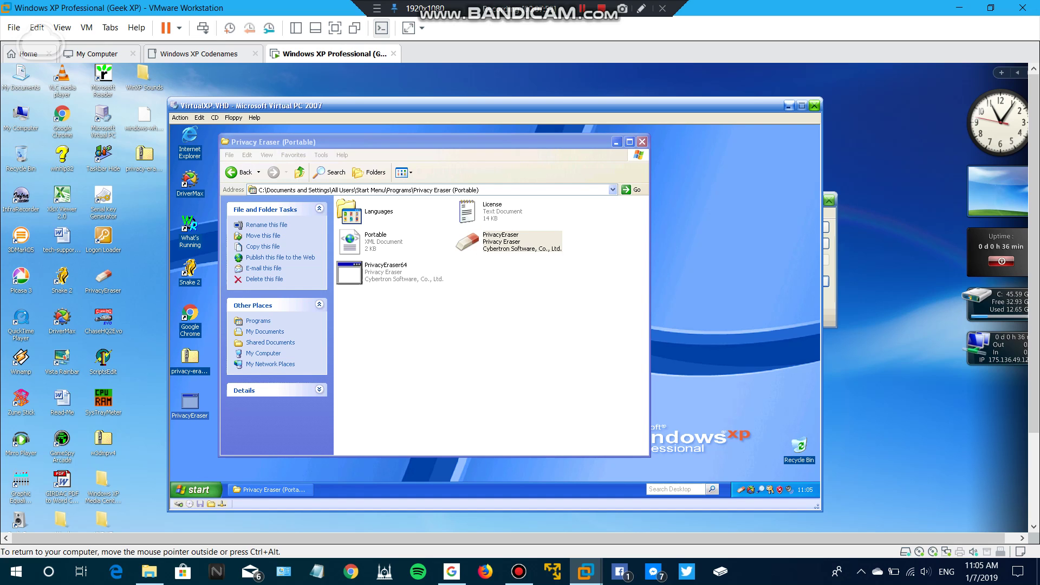
click(642, 142)
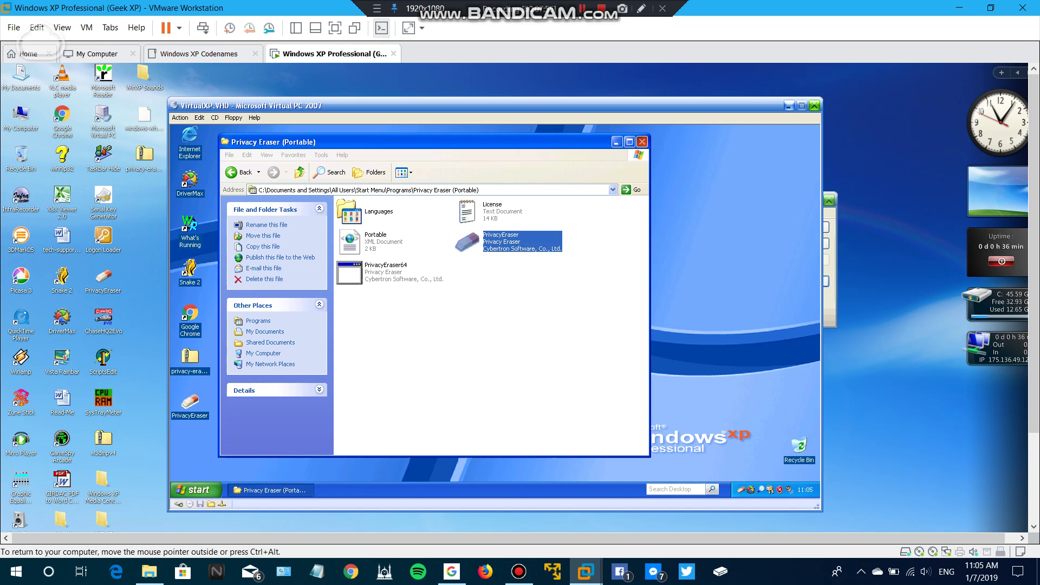
key(alt+F4)
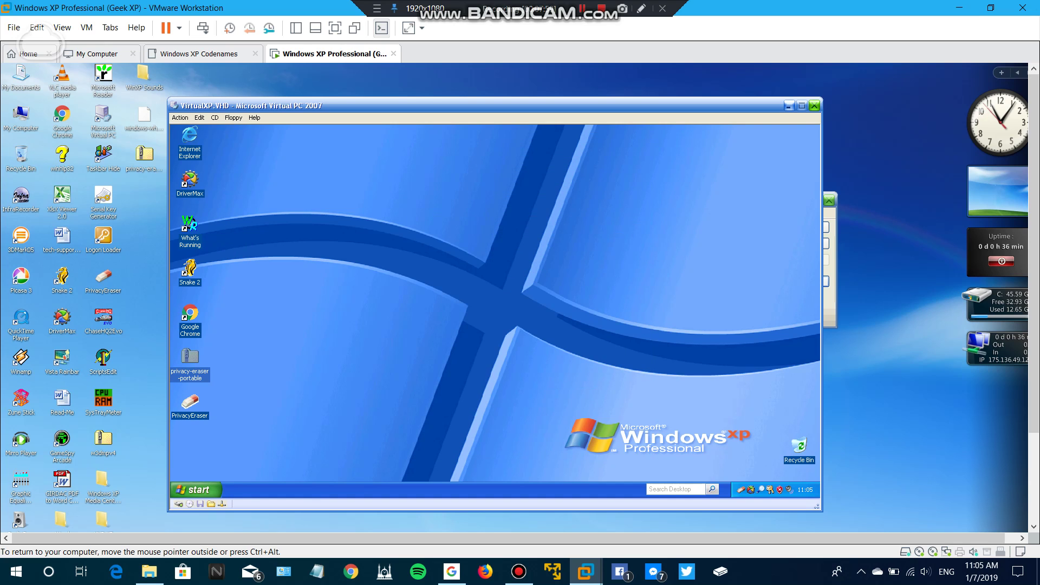
- Move the privacy-eraser-portable archive from the VirtualXP desktop to the Recycle Bin and empty the bin
drag(190, 356, 800, 446)
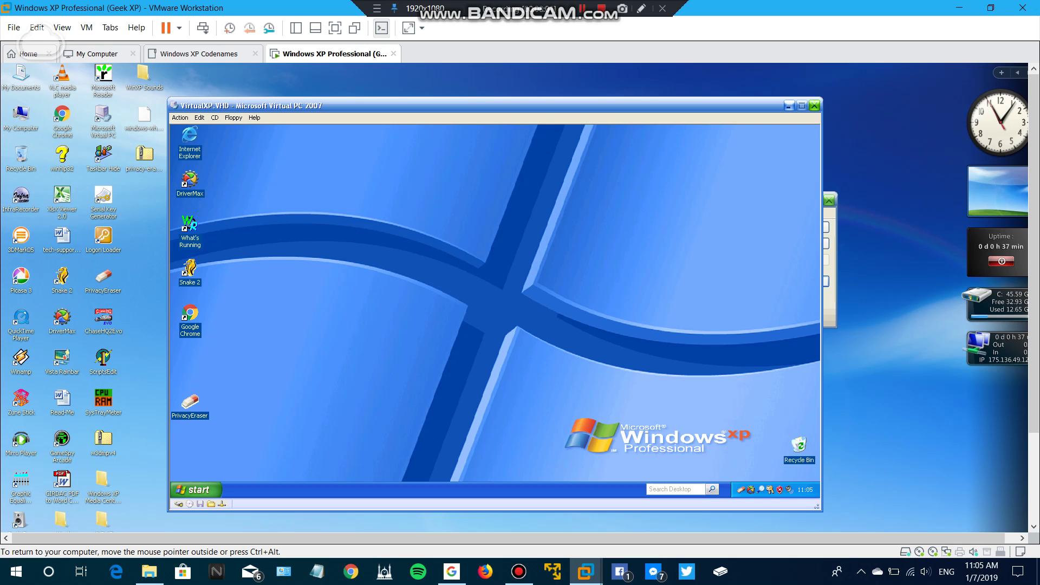
right_click(801, 444)
click(766, 410)
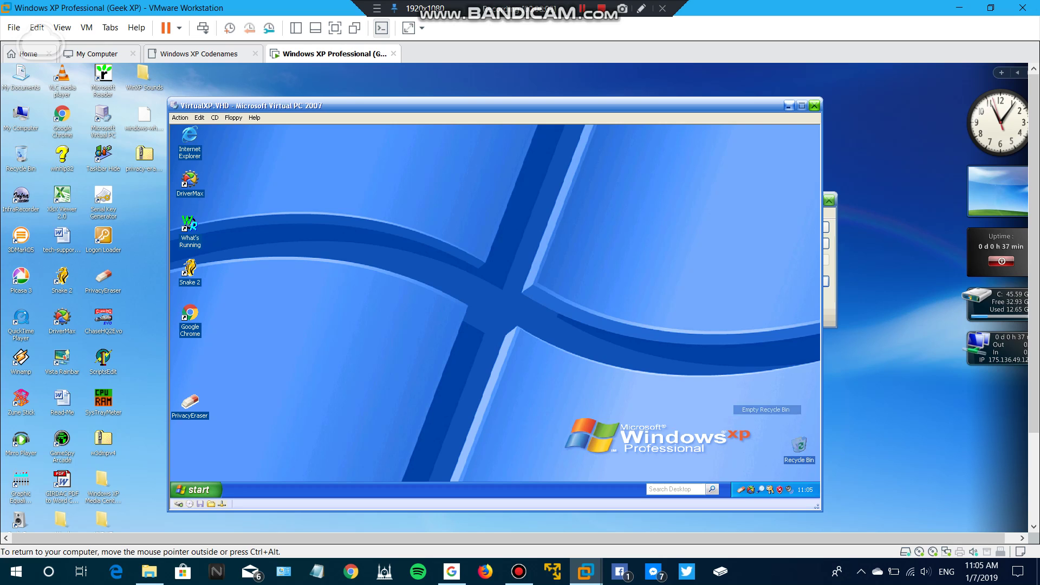
key(Return)
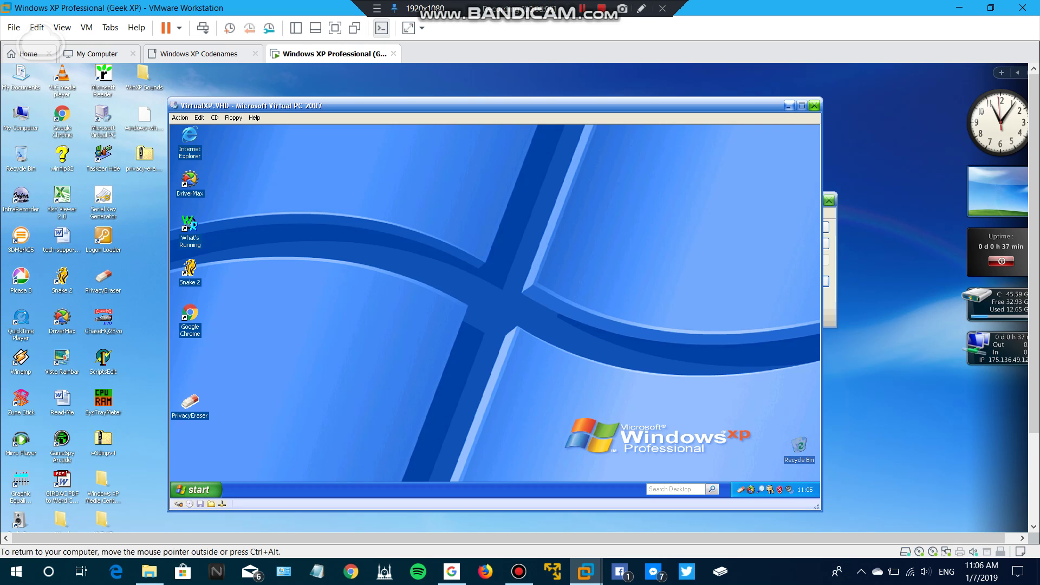